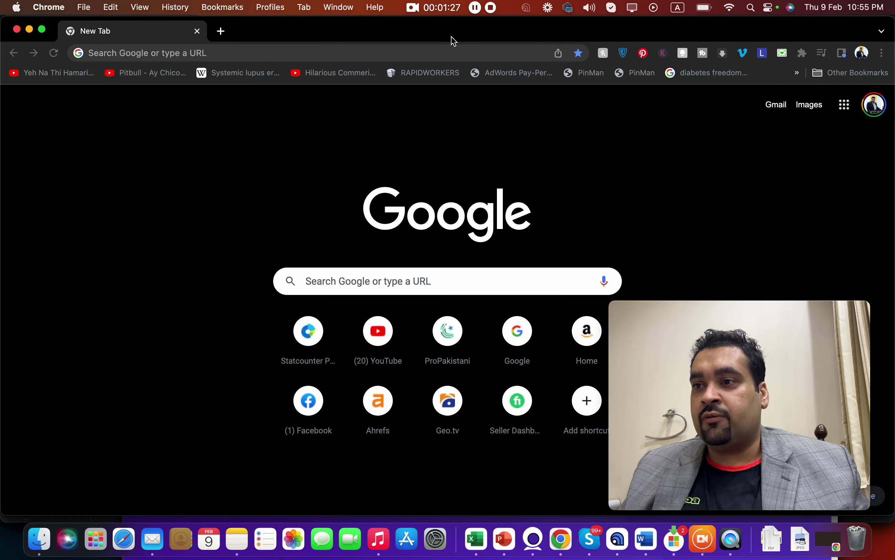
- Search the web for "google ads" and enter Google Ads with the MCC Aarswebs manager account
type("google ads")
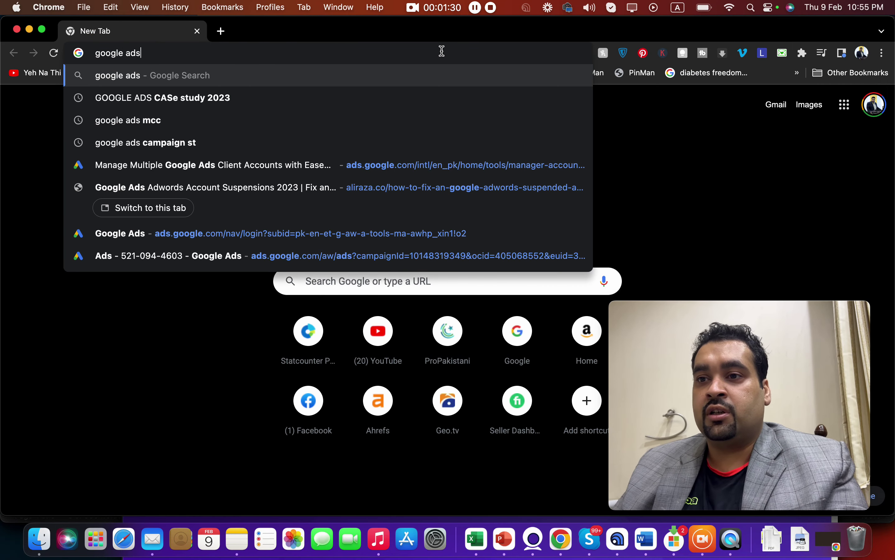
key("Return")
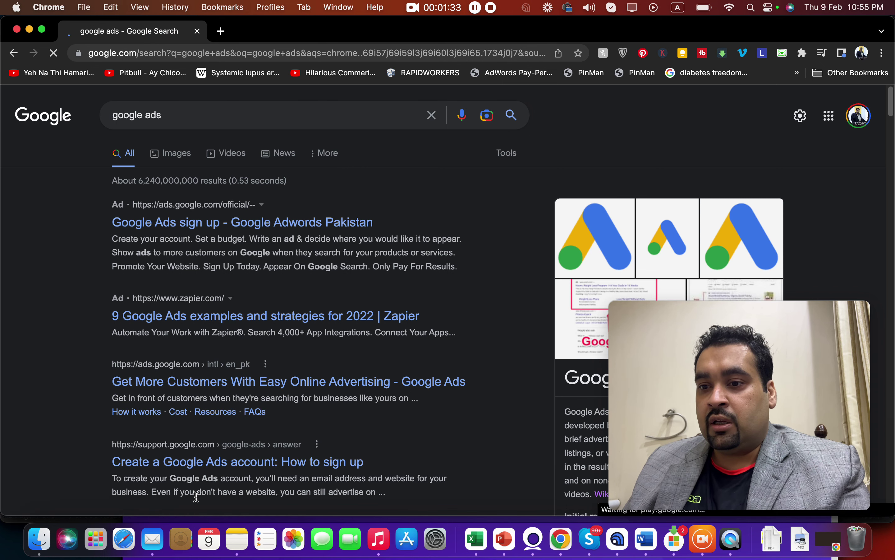
left_click(300, 385)
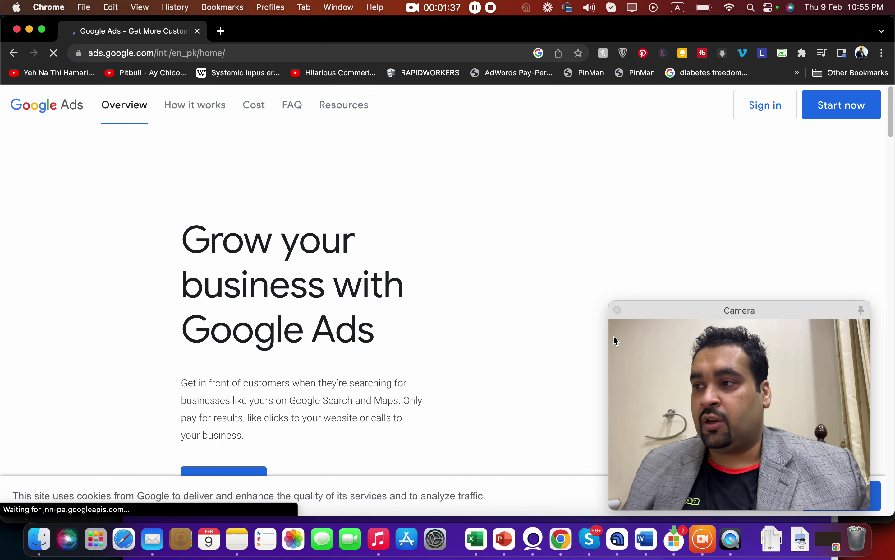
left_click(855, 106)
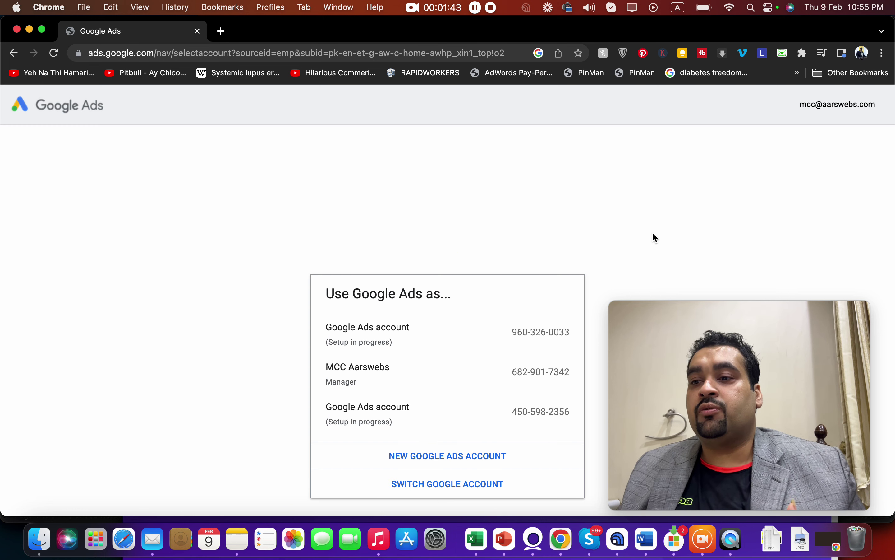
left_click(498, 376)
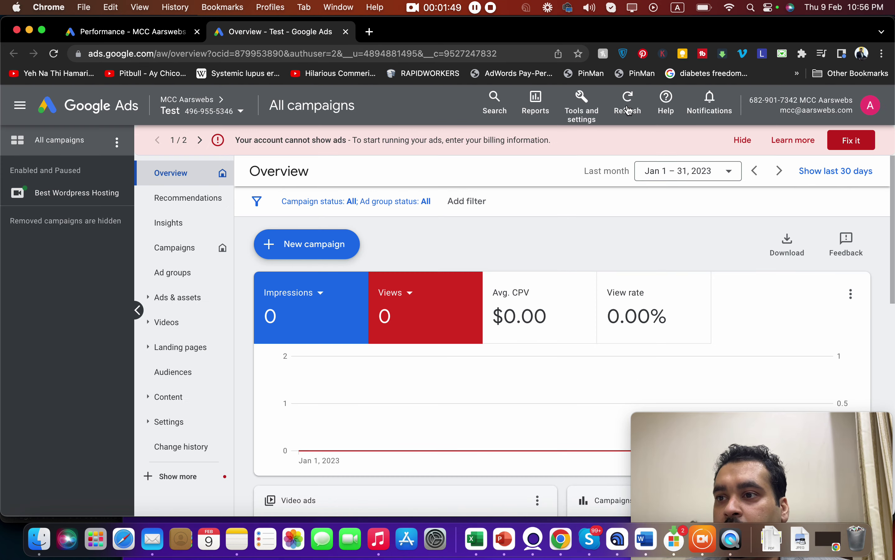
- Start a new campaign from the Test account's campaign list
left_click_drag(892, 202, 889, 176)
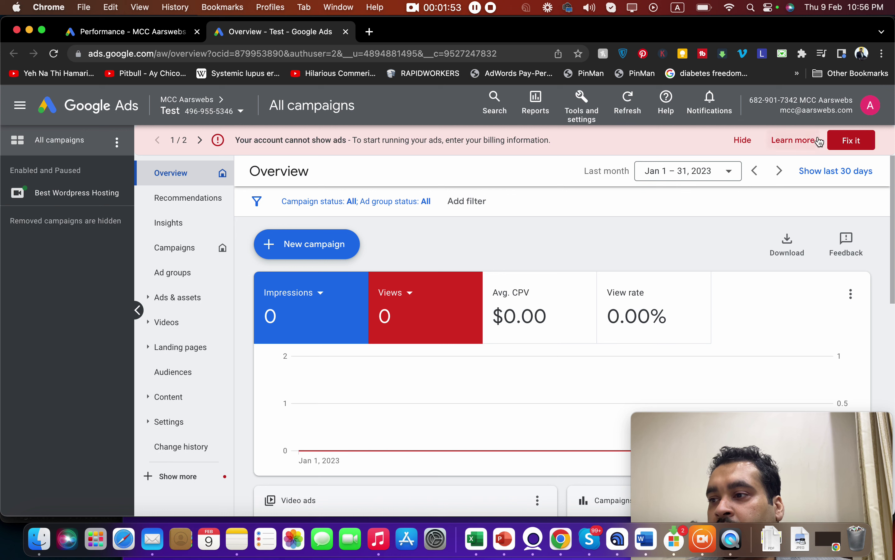
left_click(182, 253)
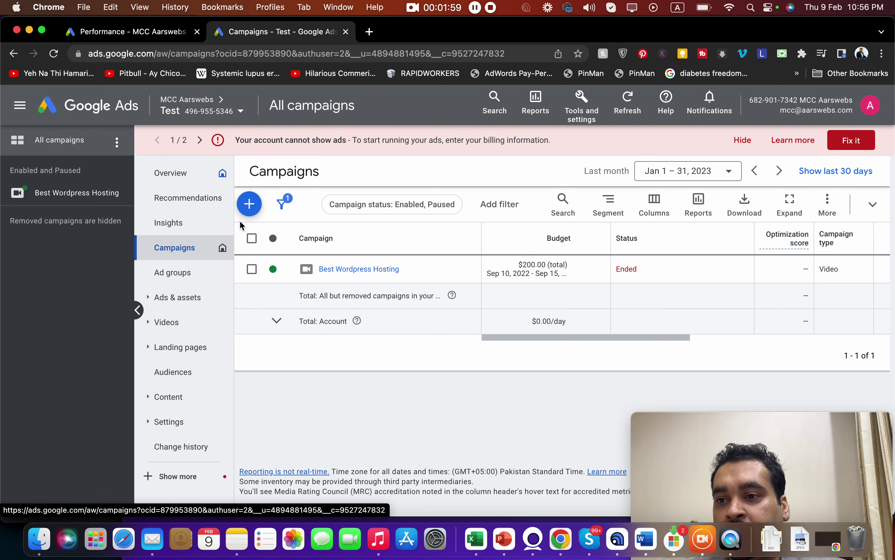
left_click_drag(746, 427, 746, 335)
left_click(250, 206)
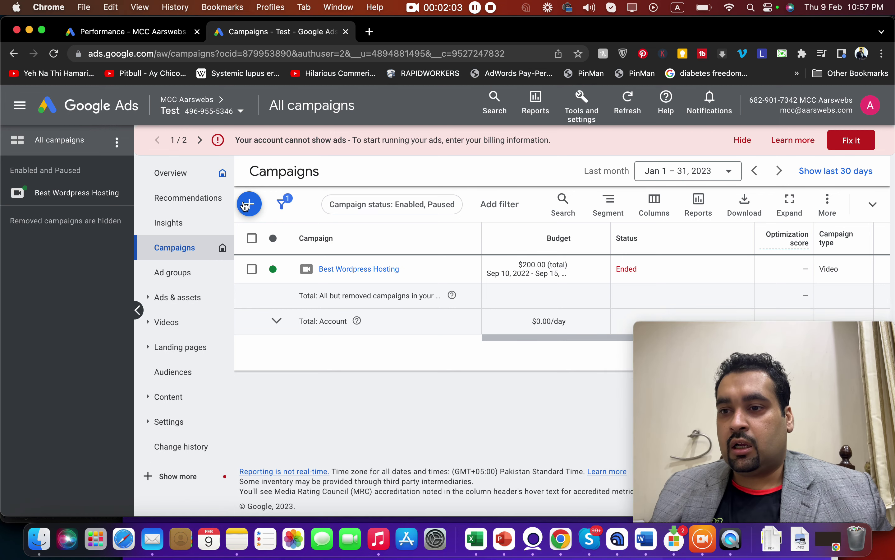
left_click(250, 206)
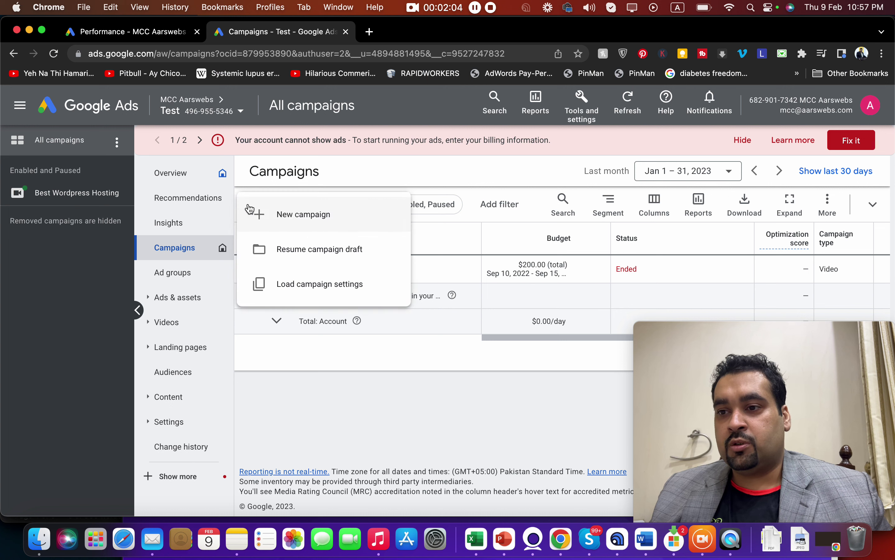
left_click(301, 222)
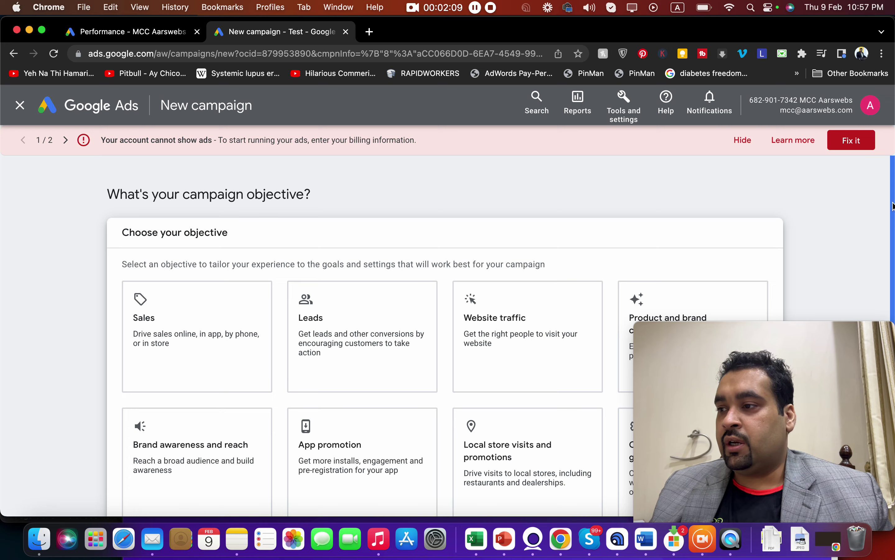
- Choose Website traffic as the campaign objective and continue with the default Purchases conversion goal
scroll(890, 256, "down", 2)
scroll(888, 259, "down", 2)
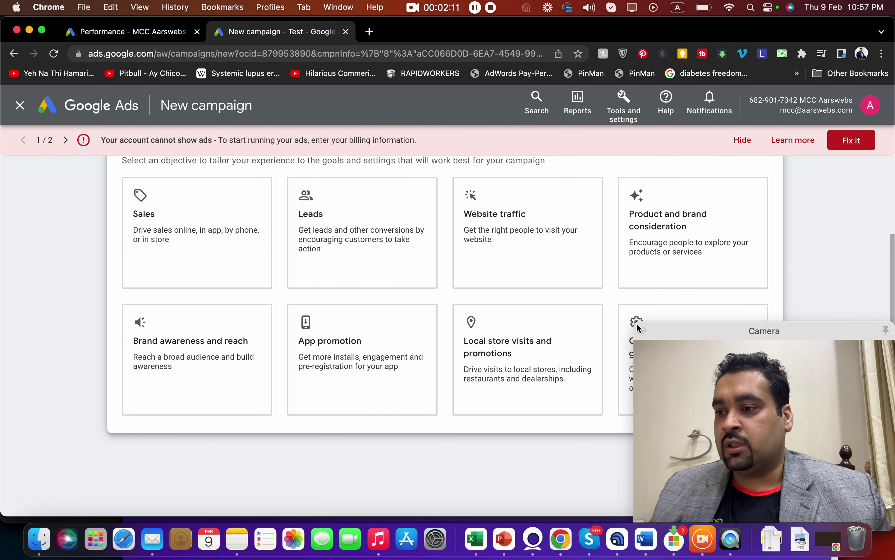
left_click(790, 327)
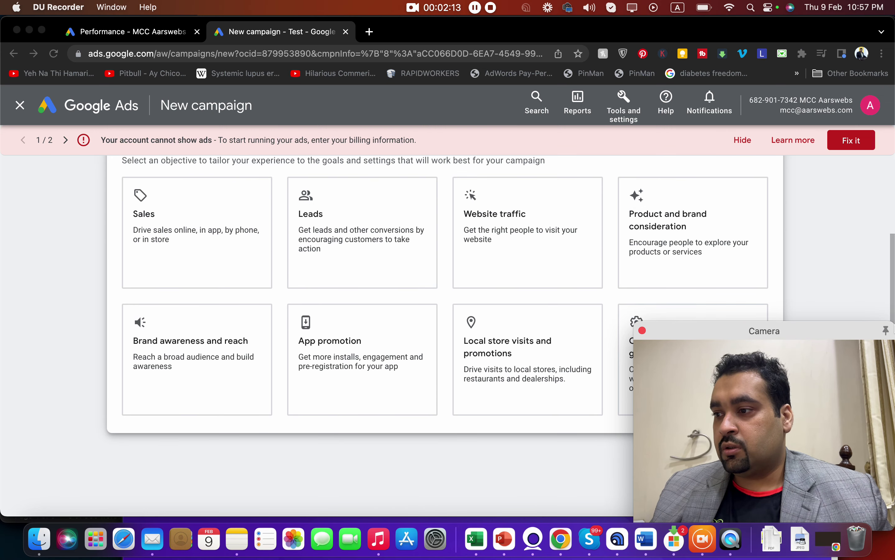
left_click_drag(891, 326, 812, 376)
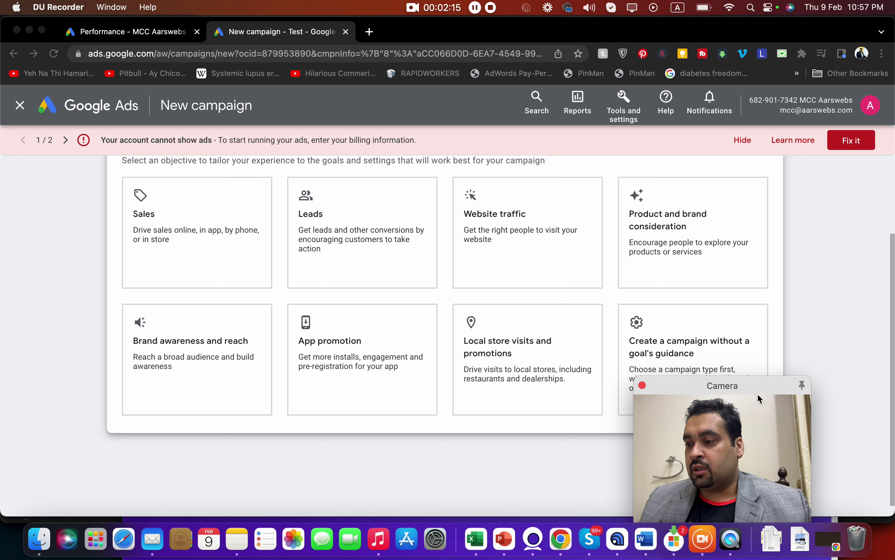
left_click_drag(759, 389, 866, 20)
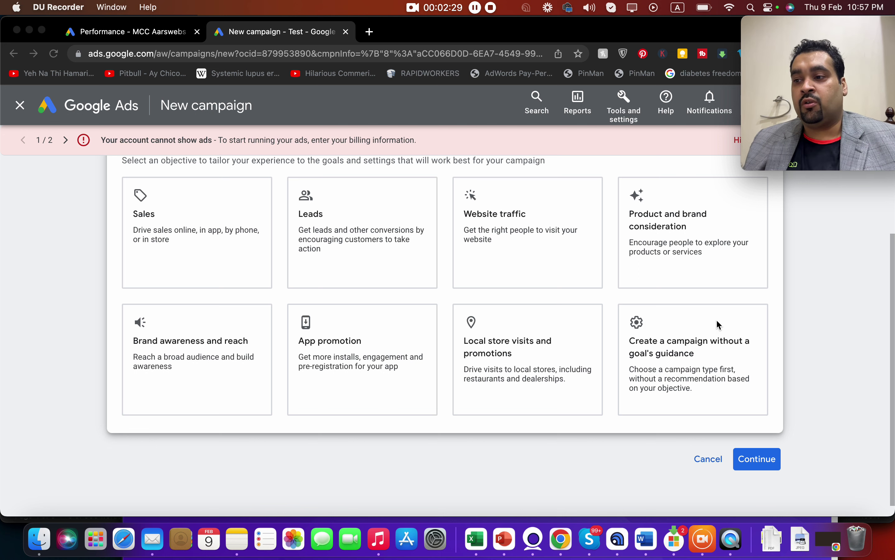
left_click(799, 320)
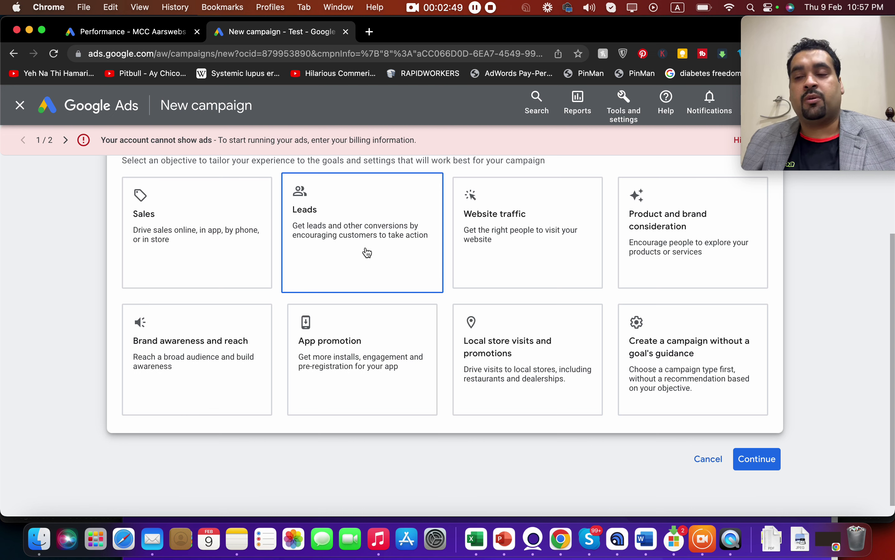
left_click(478, 233)
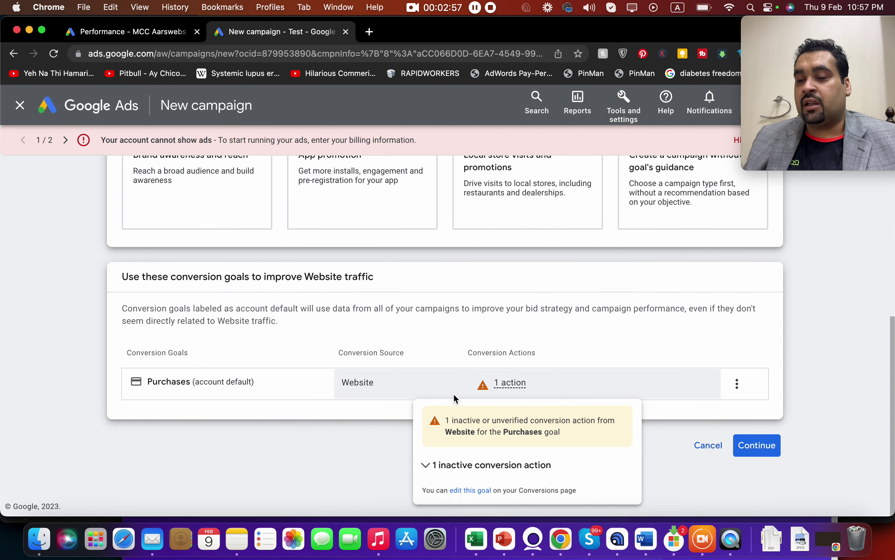
left_click(757, 444)
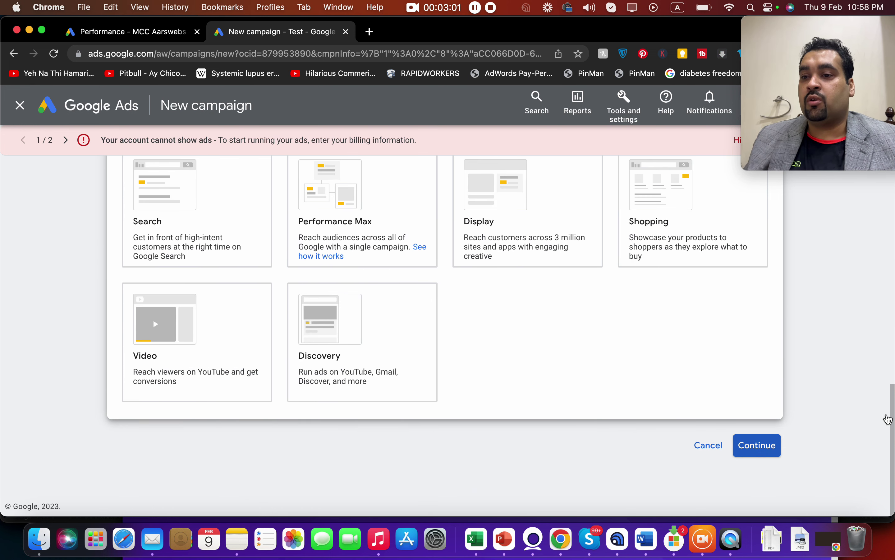
- Review the available campaign types and select Search for the new campaign
mouse_move(893, 410)
left_mouse_down()
mouse_move(892, 370)
mouse_move(892, 398)
left_mouse_up()
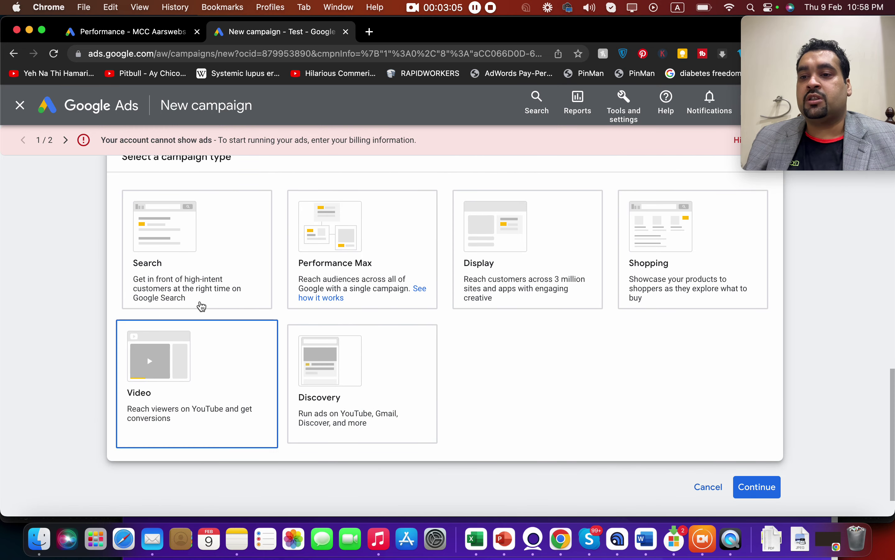
left_click(197, 290)
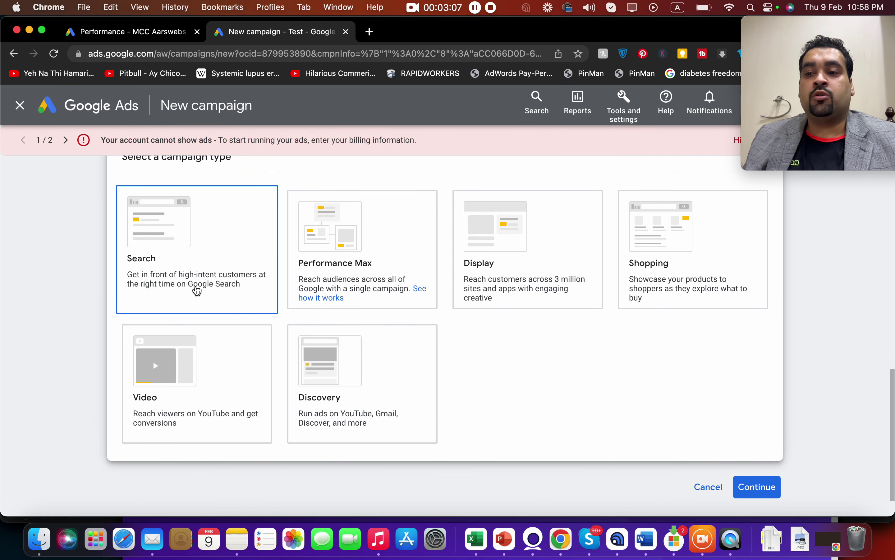
left_click(350, 287)
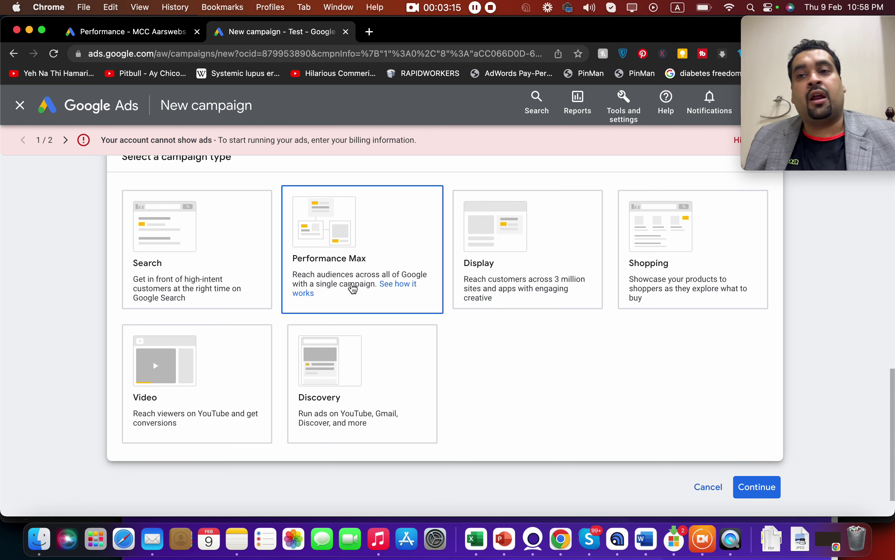
left_click(523, 264)
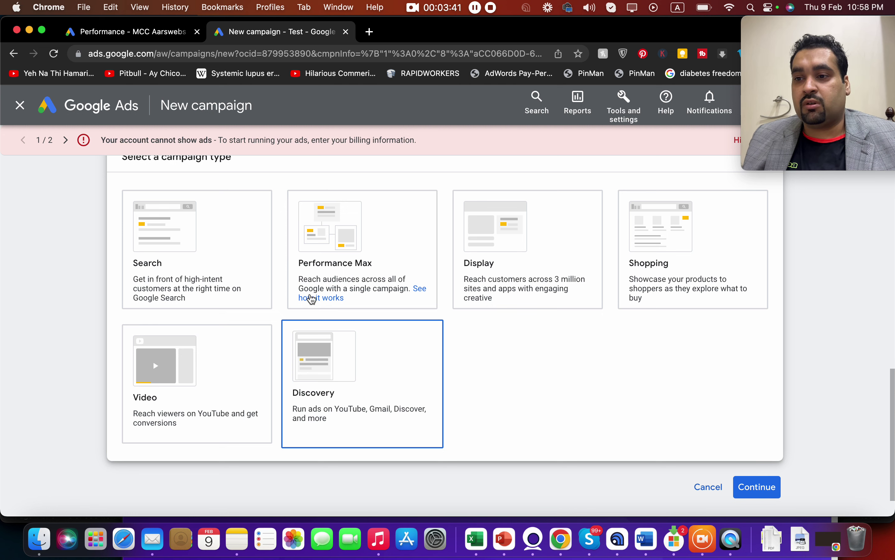
left_click(214, 268)
left_click(239, 242)
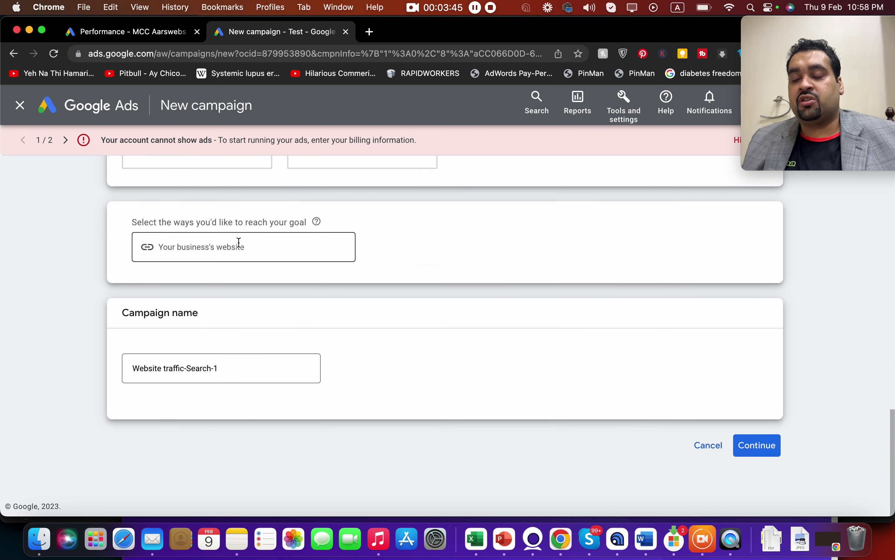
type("https://aliraza.co")
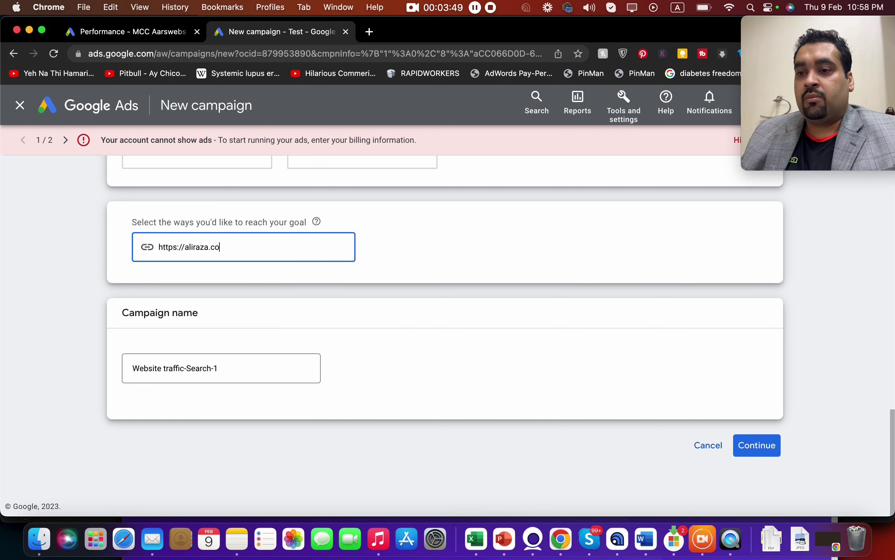
left_click(520, 262)
scroll(519, 262, "up", 3)
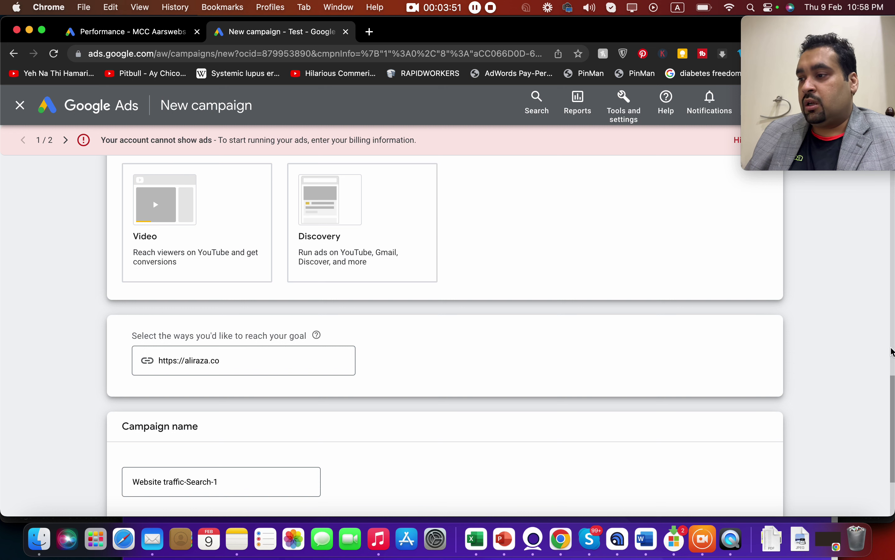
- Name the campaign "Setup Your Google Ads for the first time" and start it as new instead of finishing a saved draft
left_click_drag(892, 385, 892, 416)
left_click_drag(225, 370, 97, 366)
type("Setup Your Gp")
key("BackSpace")
type("oogle Ads for t")
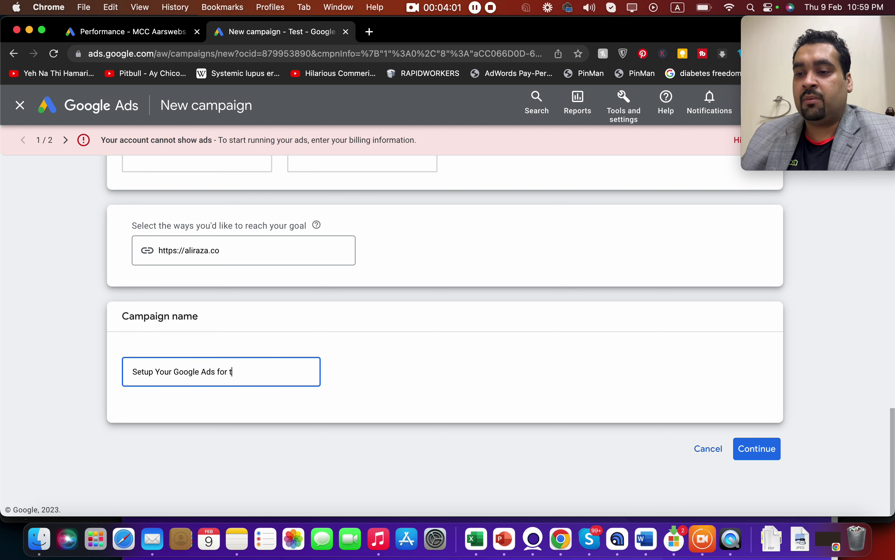
type("irst time")
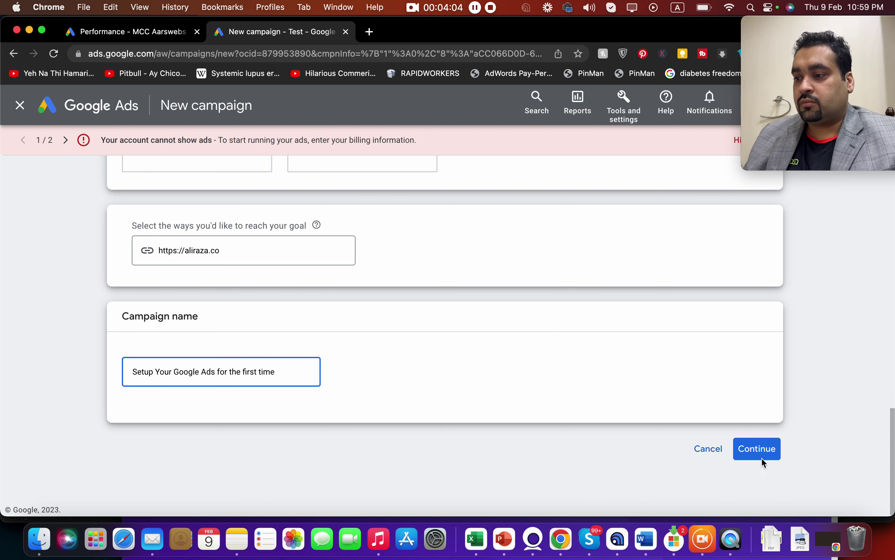
left_click(762, 459)
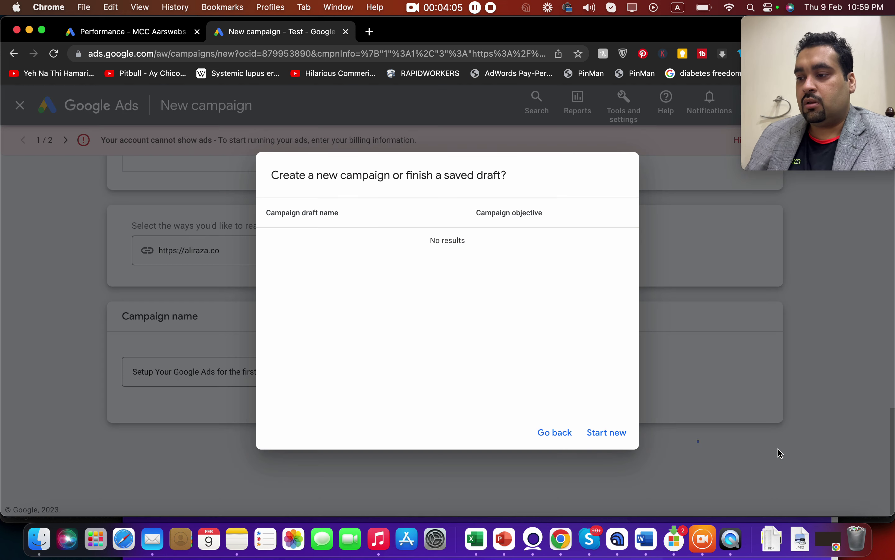
left_click(604, 440)
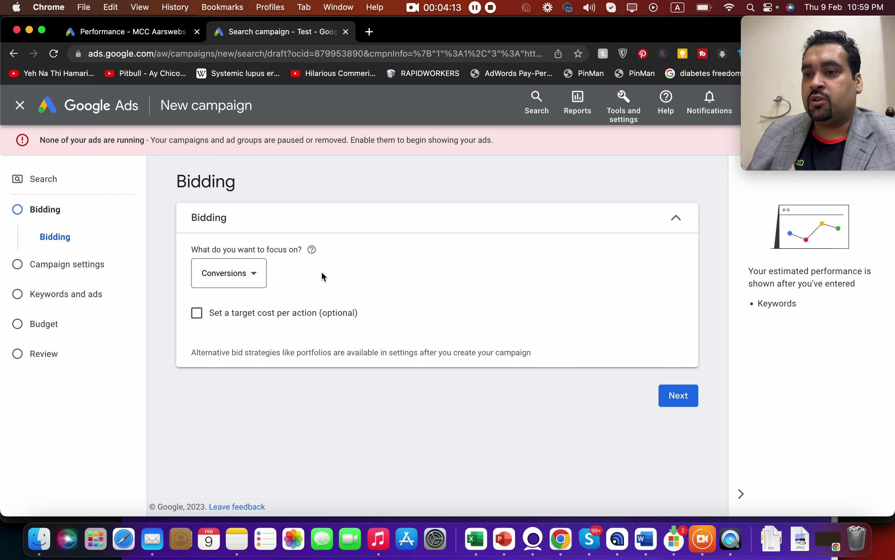
- Set the bidding focus to Clicks and proceed to the campaign settings
left_click(248, 276)
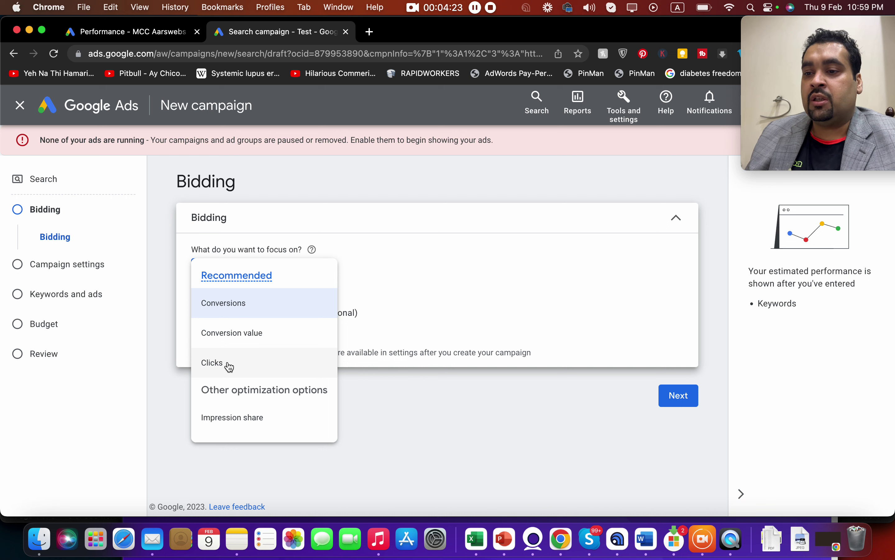
mouse_move(227, 367)
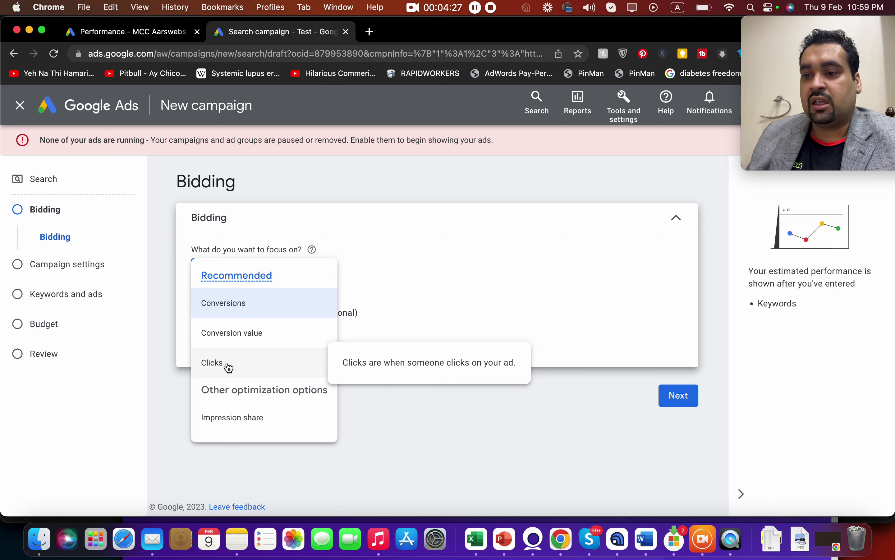
left_click(228, 365)
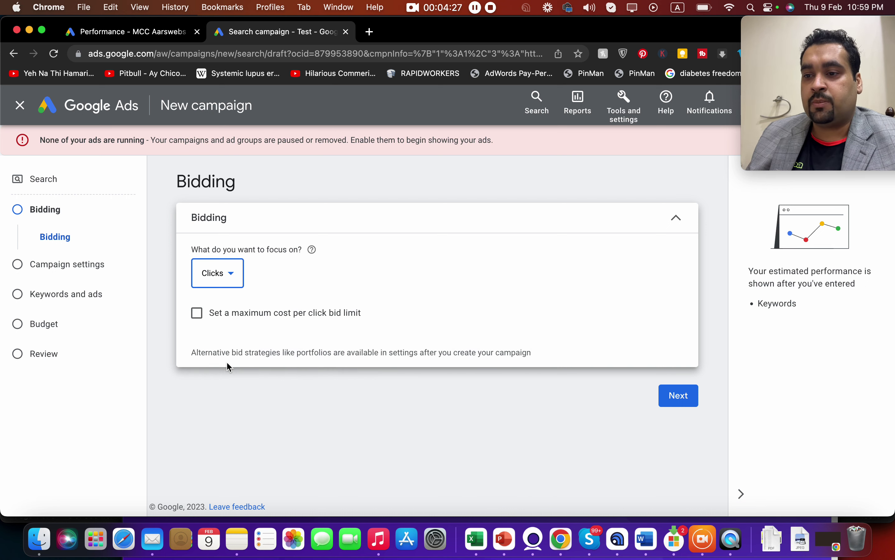
left_click(681, 396)
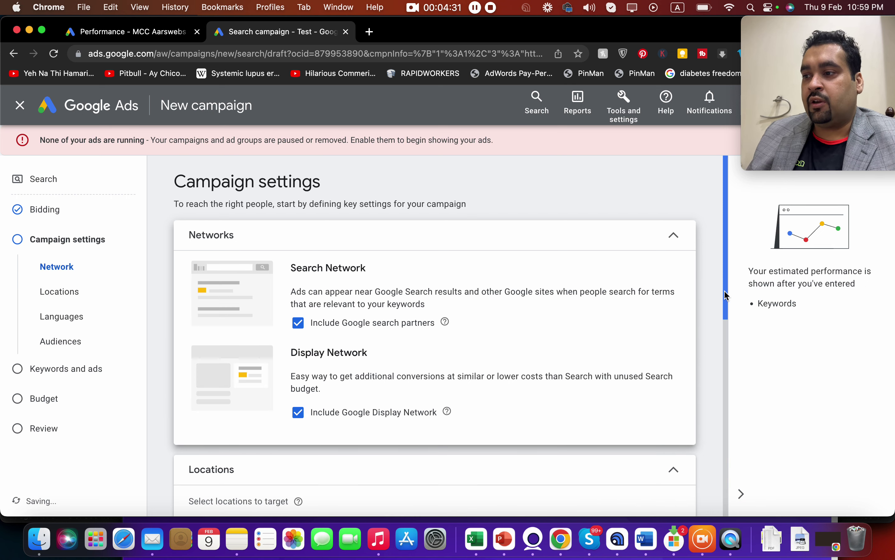
- Exclude the Google Display Network from the campaign's networks
scroll(726, 295, "down", 3)
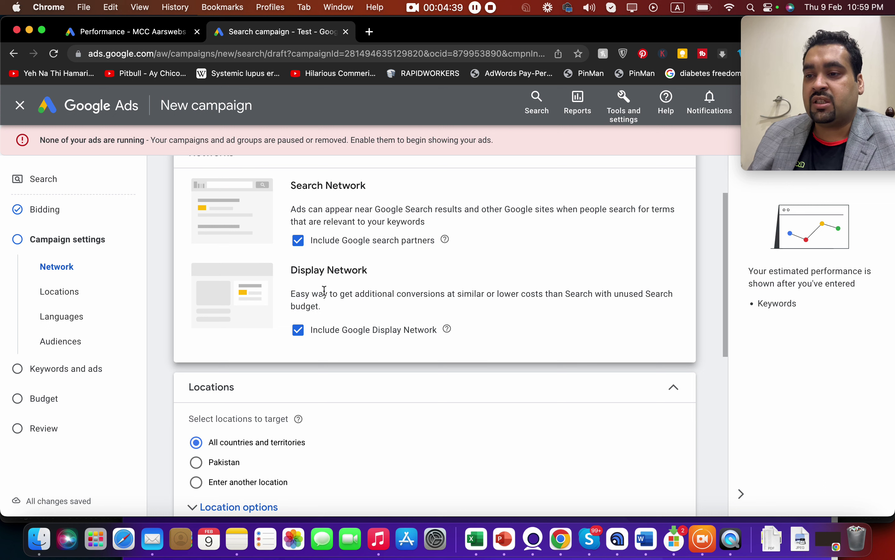
left_click_drag(368, 271, 339, 270)
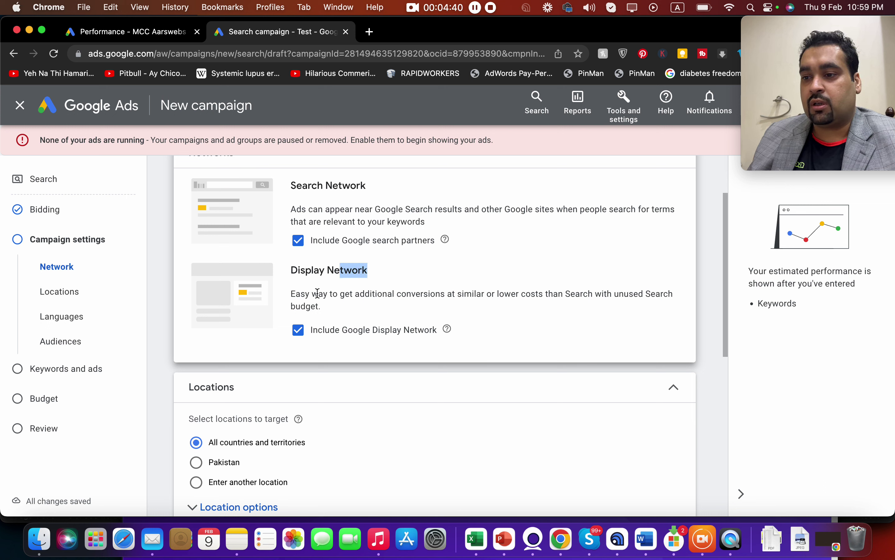
left_click(299, 331)
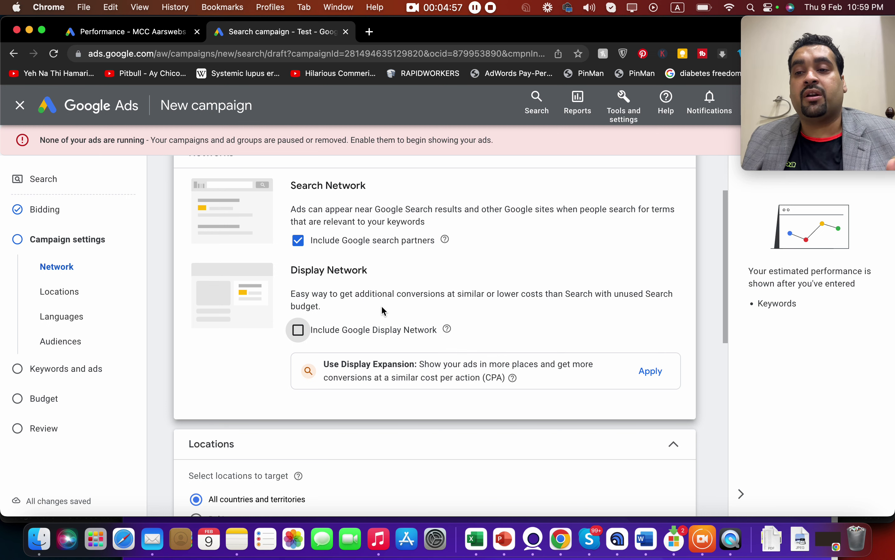
- Expand the location options, switch targeting to entering another location, and target the country India
scroll(711, 389, "down", 6)
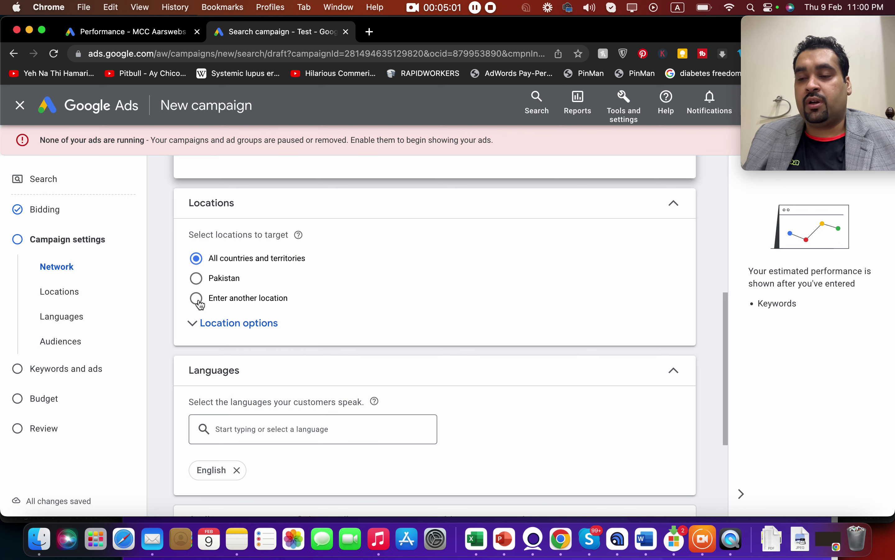
left_click(241, 330)
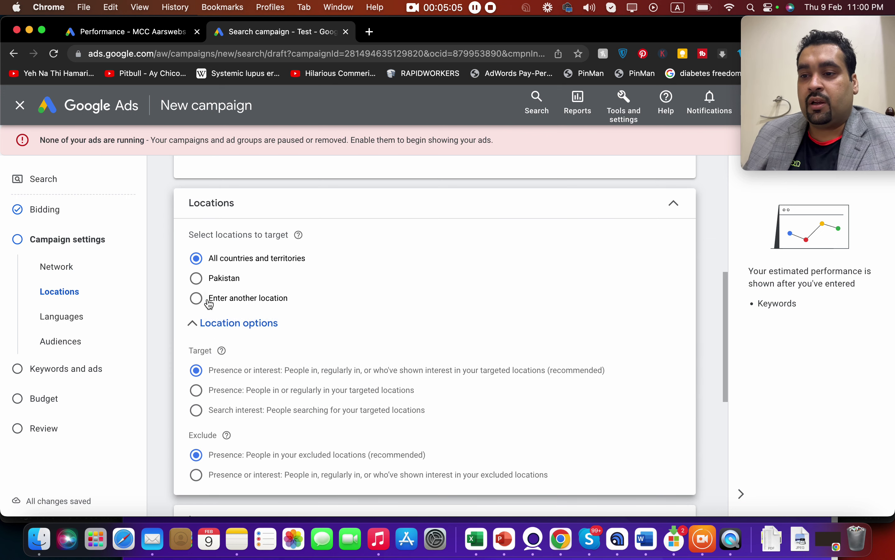
left_click(195, 298)
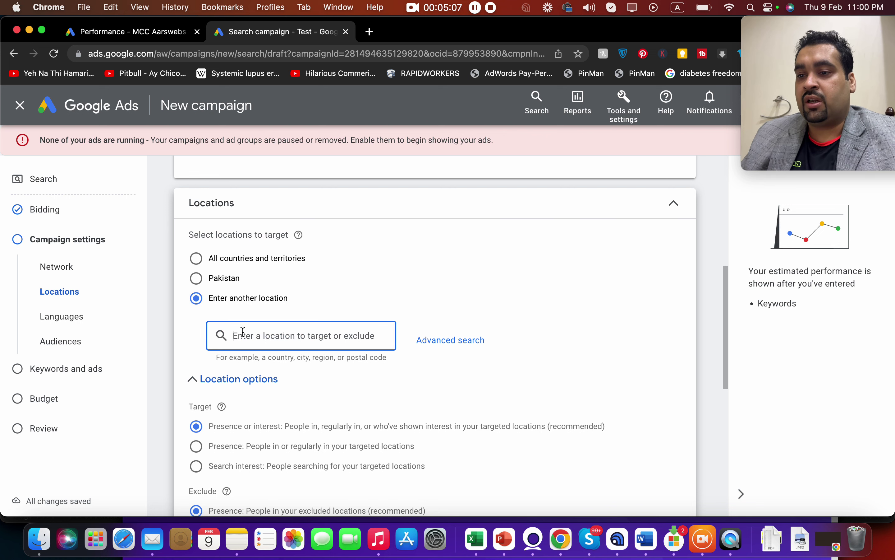
type("Indi")
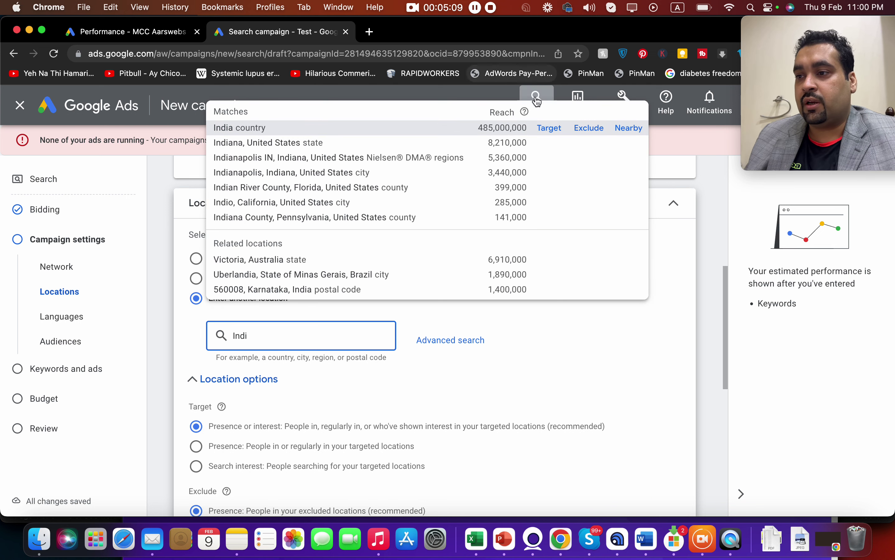
left_click(550, 129)
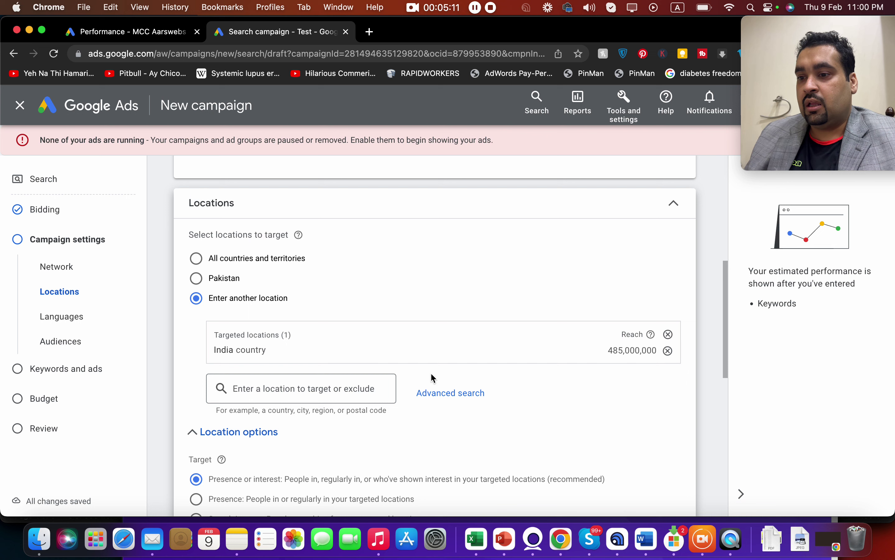
- Add Canada, Pakistan and the United States as targeted countries for the campaign
left_click(357, 389)
type("Canad")
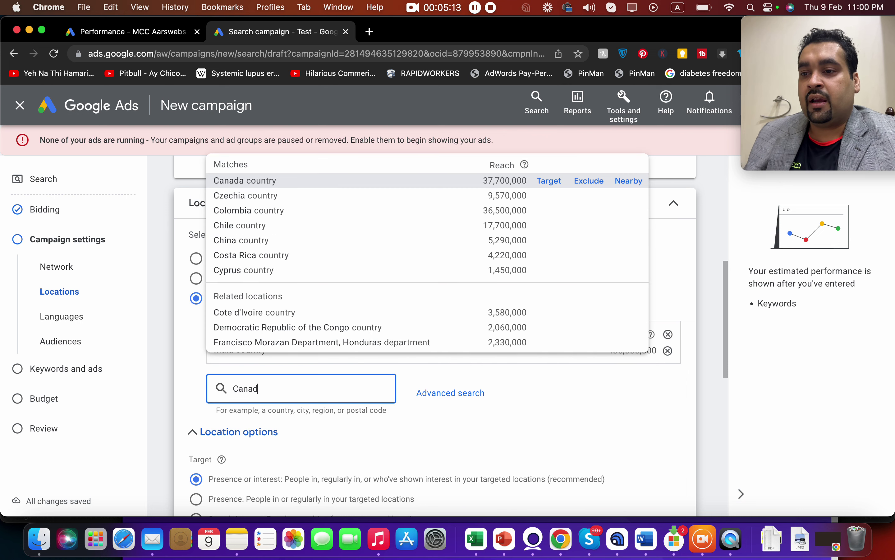
left_click(549, 180)
left_click(299, 405)
type("Pak")
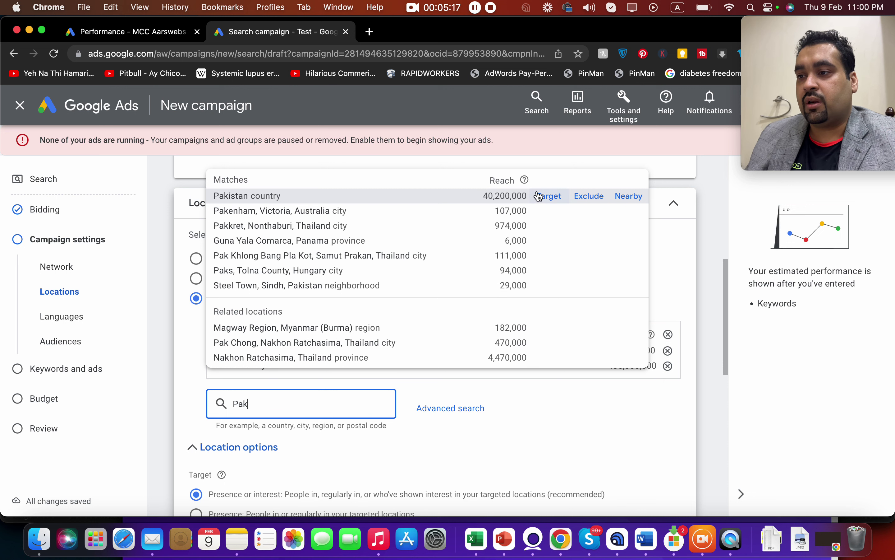
left_click(539, 196)
left_click(296, 415)
type("u")
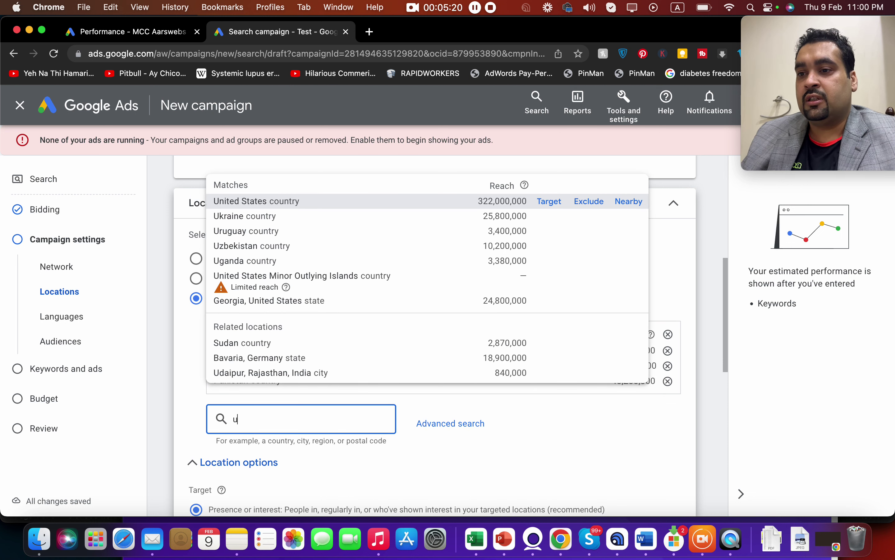
left_click(551, 202)
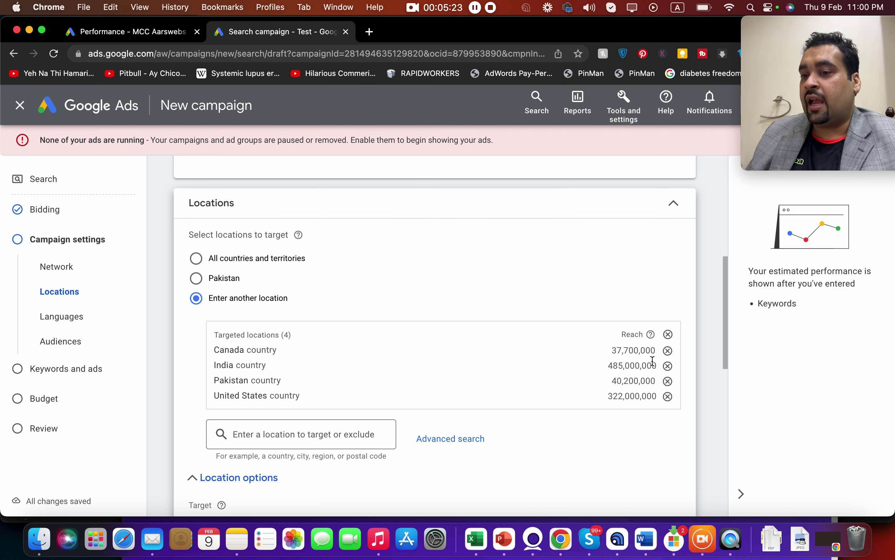
- Remove India from the targeted locations and review the presence and interest options for targeting and exclusion
left_click(668, 366)
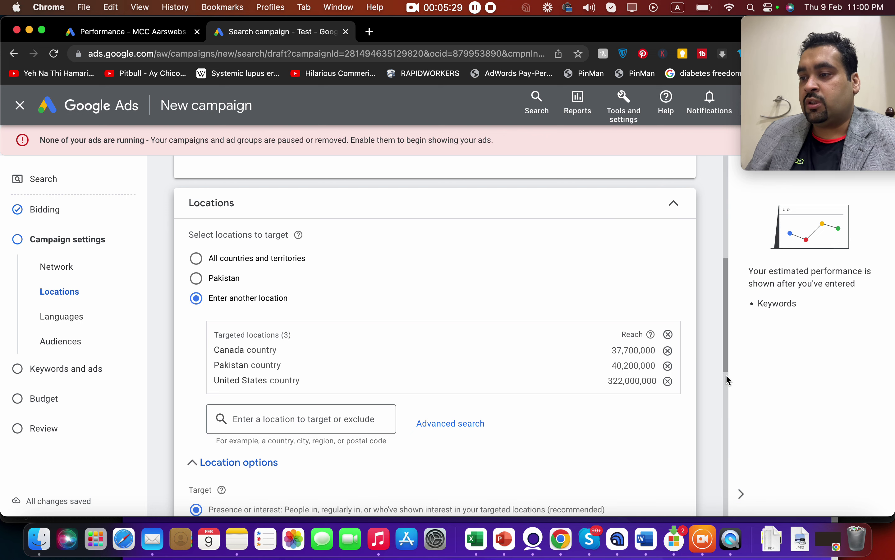
scroll(726, 375, "down", 9)
scroll(731, 351, "up", 2)
scroll(730, 353, "up", 1)
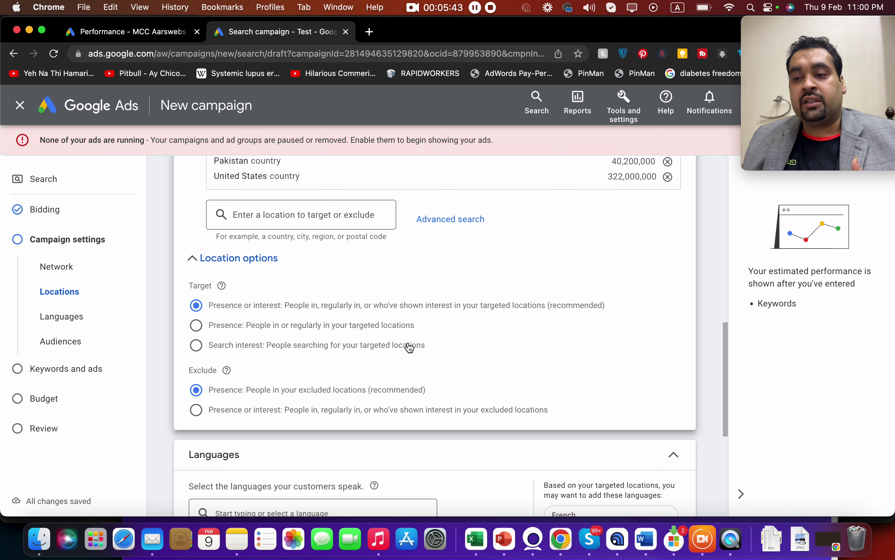
- Add Arabic to the campaign's languages and remove English
left_click_drag(727, 362, 705, 437)
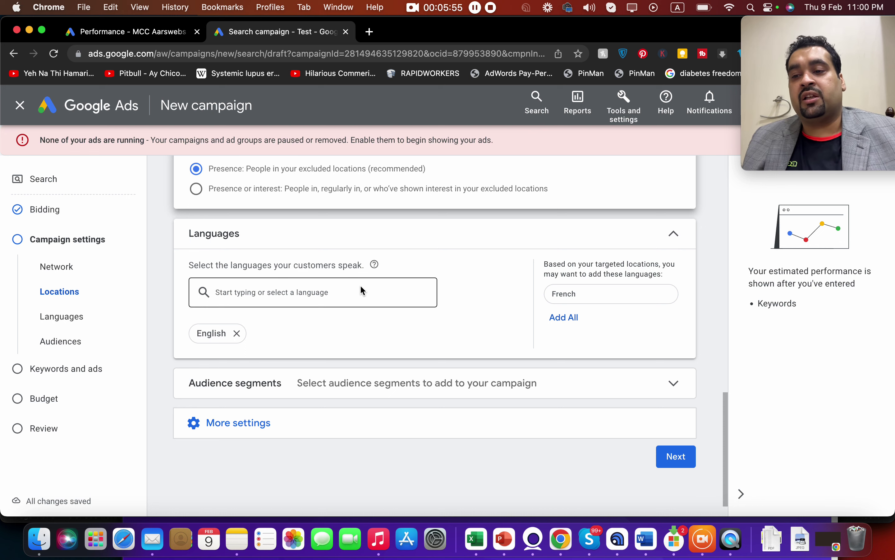
left_click(296, 292)
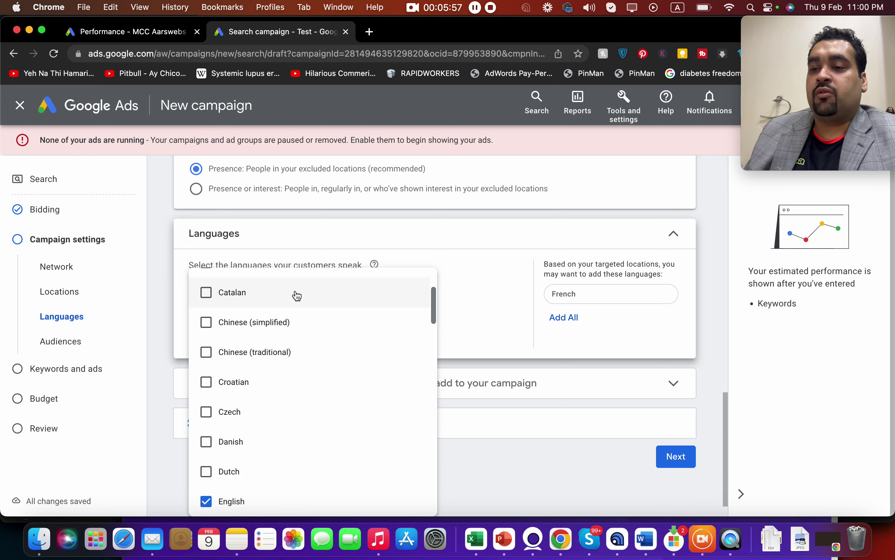
type("a")
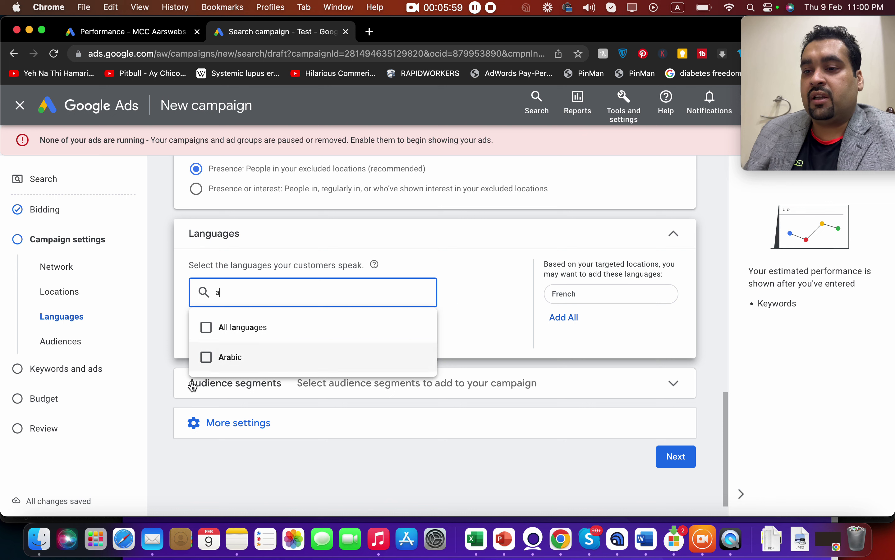
left_click(207, 361)
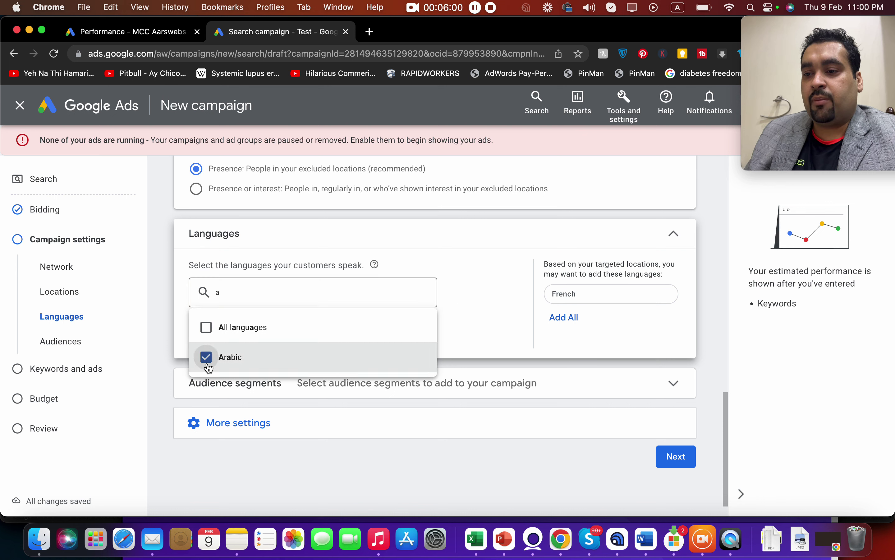
left_click(462, 307)
left_click(240, 337)
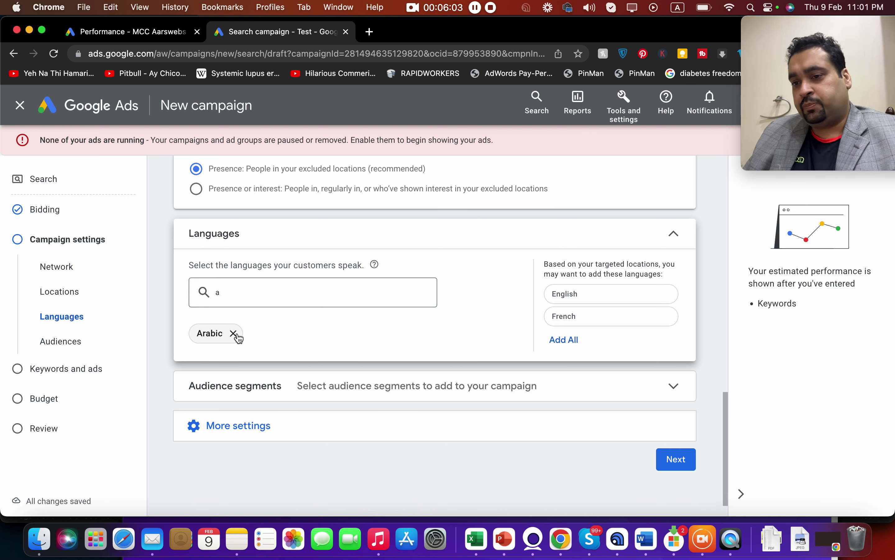
- Remove Arabic from the campaign's languages and select English again
left_click(233, 333)
left_click(250, 289)
type("a")
key("BackSpace")
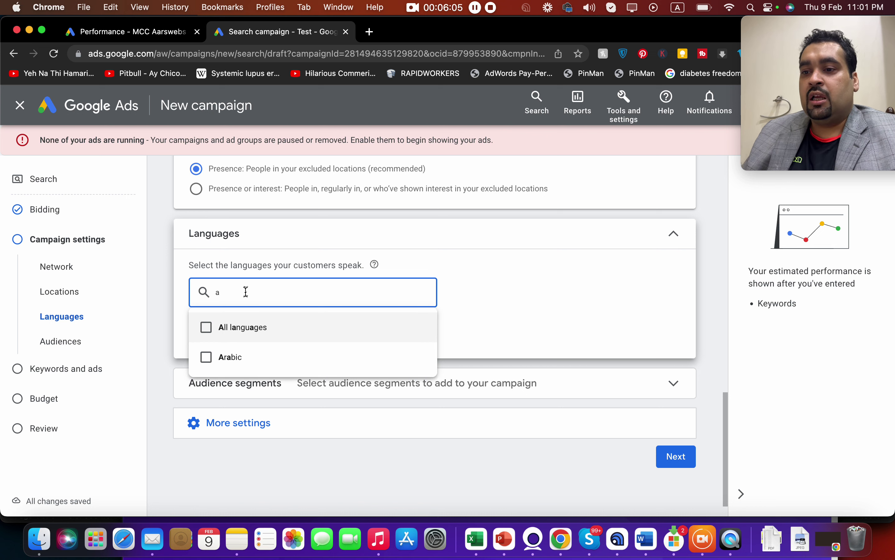
type("eng")
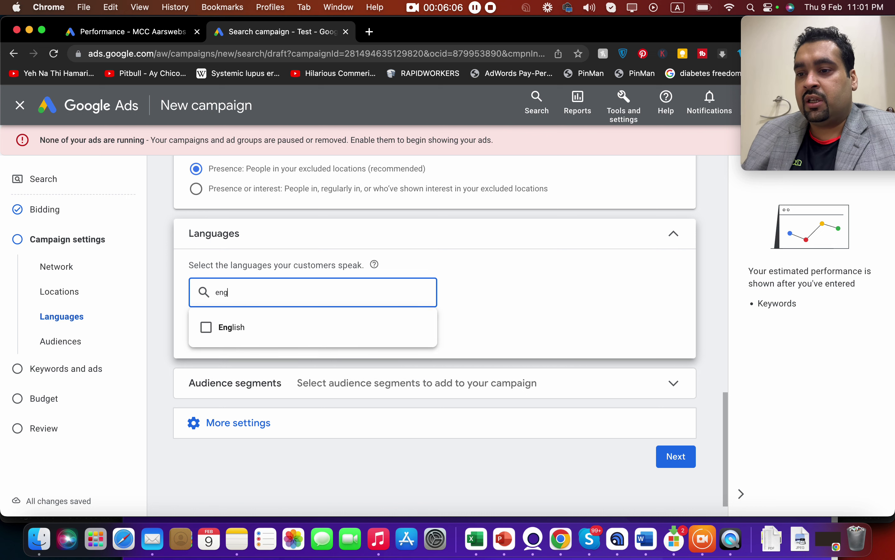
left_click(225, 339)
left_click(493, 348)
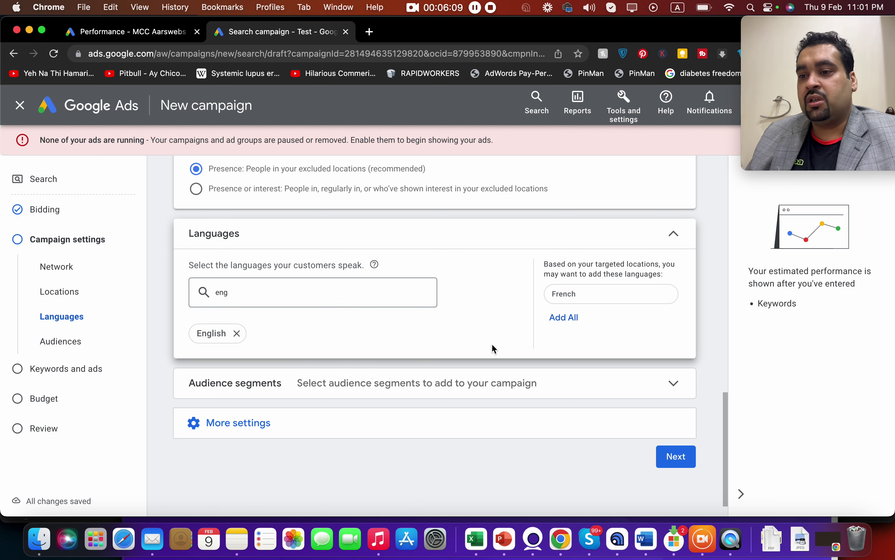
- Look over the campaign's audience segments section, then collapse it without adding any segment
left_click(653, 388)
mouse_move(721, 410)
left_mouse_down()
mouse_move(730, 390)
mouse_move(706, 412)
left_mouse_up()
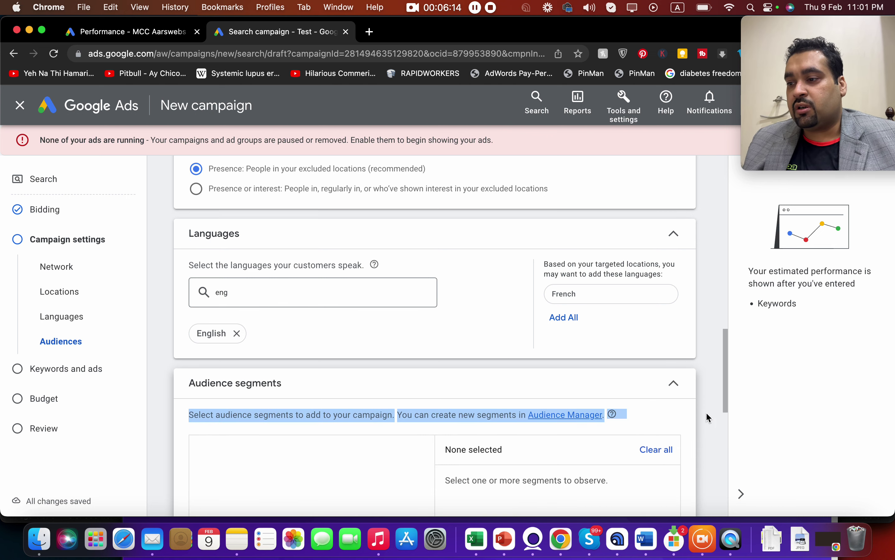
left_click(678, 393)
scroll(729, 394, "down", 3)
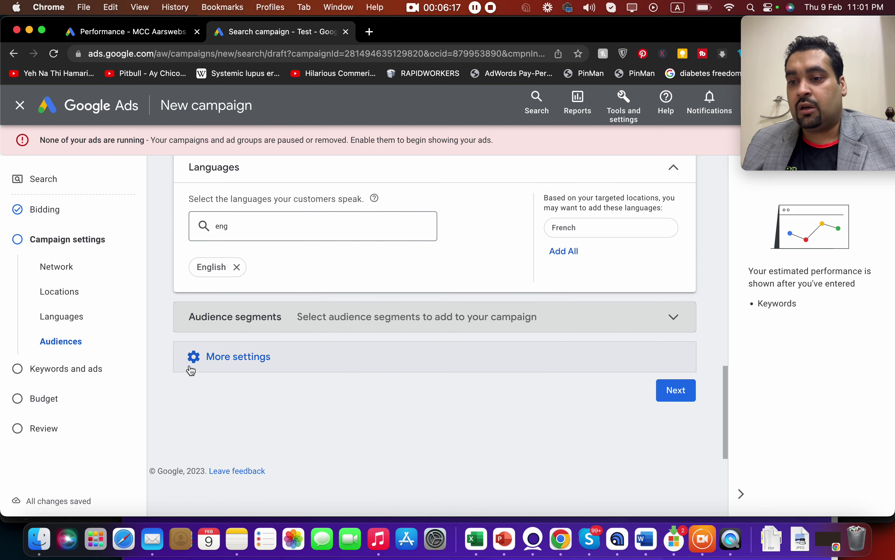
- Check the ad schedule among the additional settings, leave it at all day, and proceed to the keywords and ads stage
left_click(202, 358)
scroll(721, 432, "down", 5)
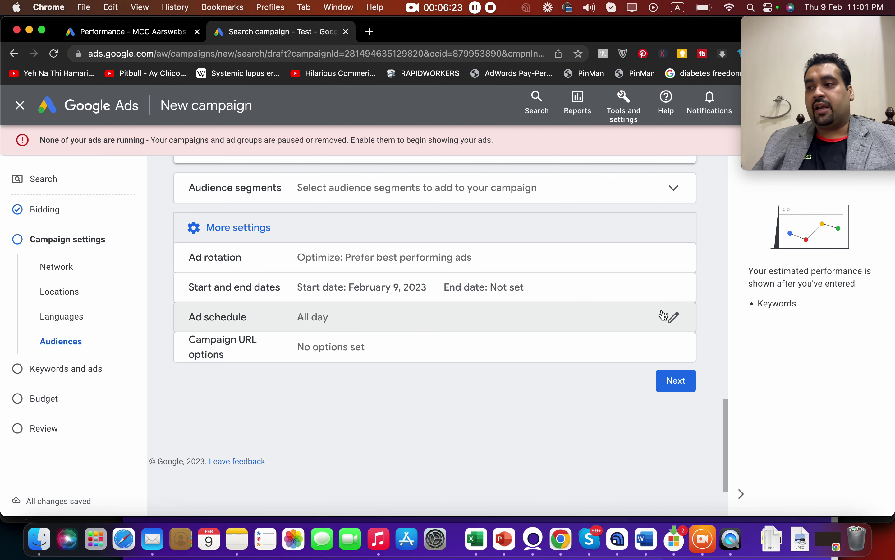
left_click(672, 319)
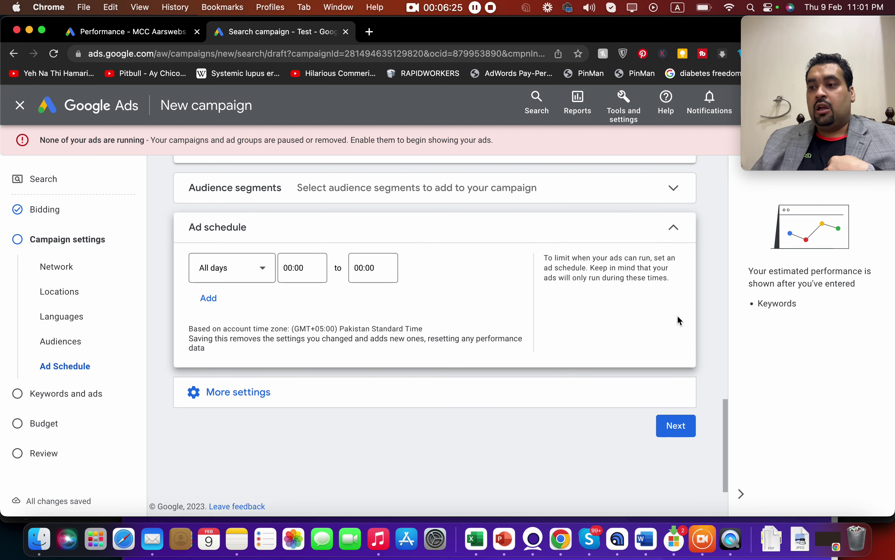
left_click(673, 228)
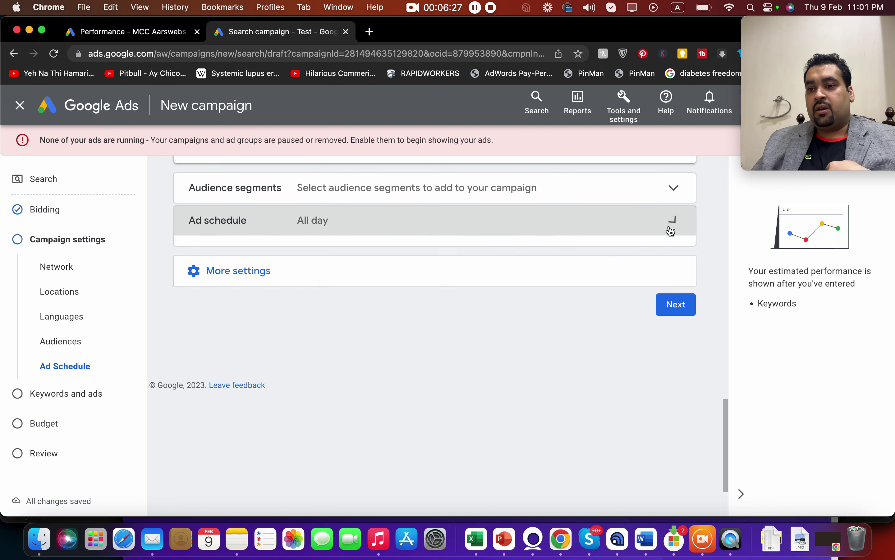
left_click(687, 302)
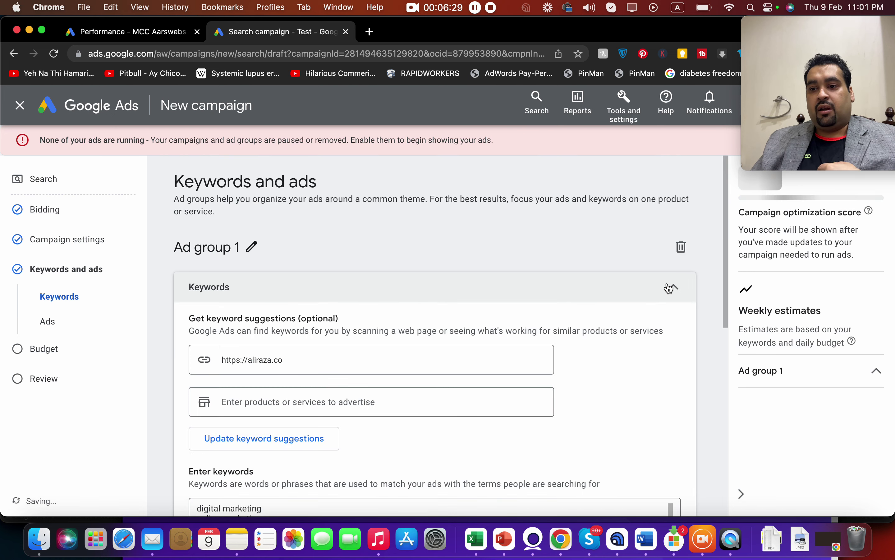
- Examine the suggested keywords for Ad group 1 and the ad's prefilled headlines
scroll(727, 259, "down", 5)
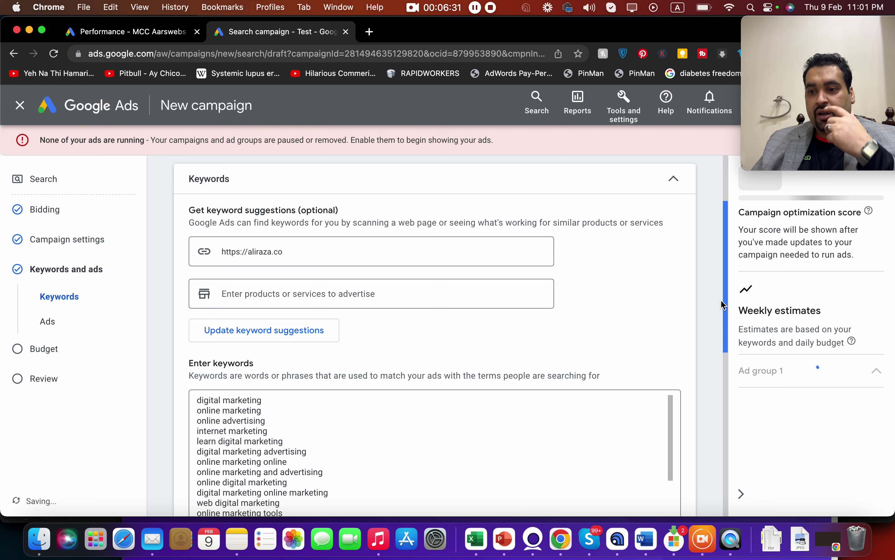
scroll(723, 312, "up", 2)
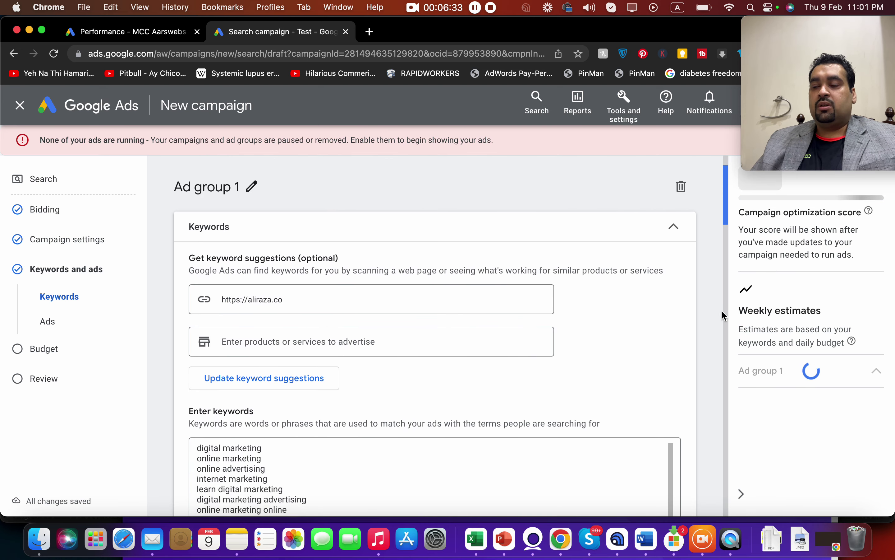
scroll(724, 318, "down", 3)
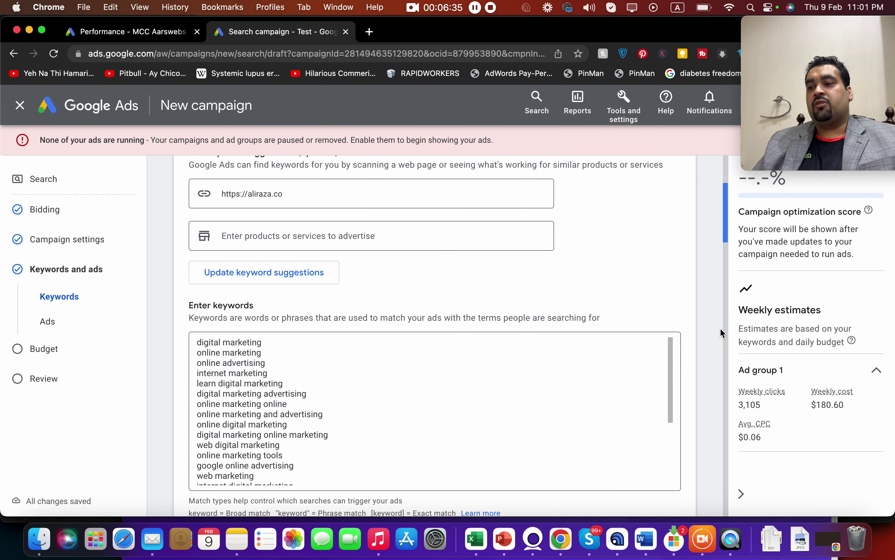
scroll(718, 341, "down", 4)
scroll(709, 354, "down", 1)
scroll(707, 348, "up", 4)
scroll(706, 345, "down", 3)
scroll(696, 370, "down", 5)
scroll(690, 395, "up", 2)
scroll(688, 403, "down", 1)
scroll(687, 437, "down", 8)
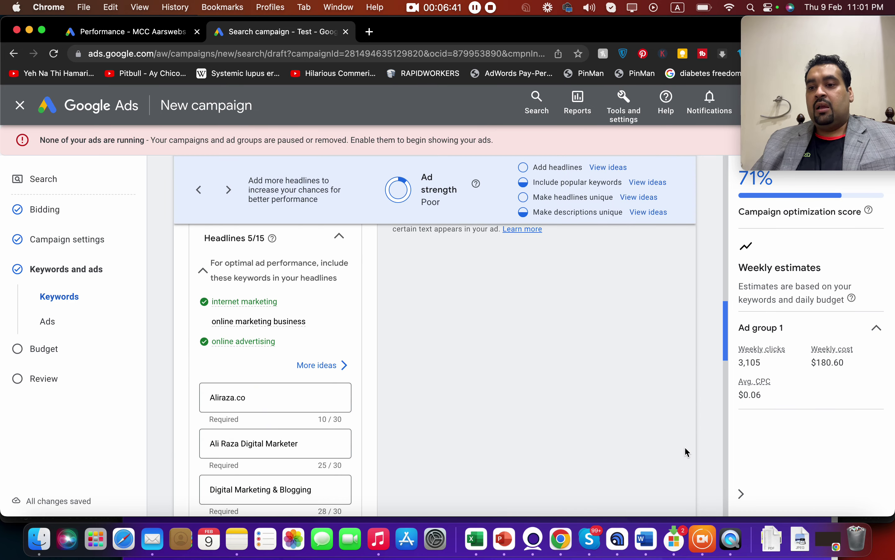
- Replace the ad's first headline with the site's brand name without ".co", followed by "Best Marketer"
mouse_move(727, 326)
left_mouse_down()
mouse_move(727, 333)
mouse_move(729, 281)
mouse_move(727, 332)
mouse_move(727, 289)
mouse_move(714, 333)
left_mouse_up()
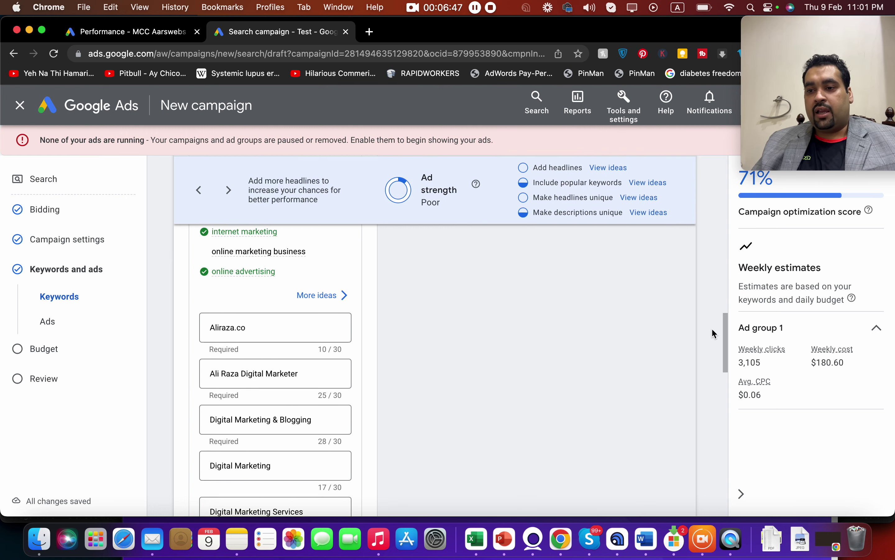
left_click(300, 326)
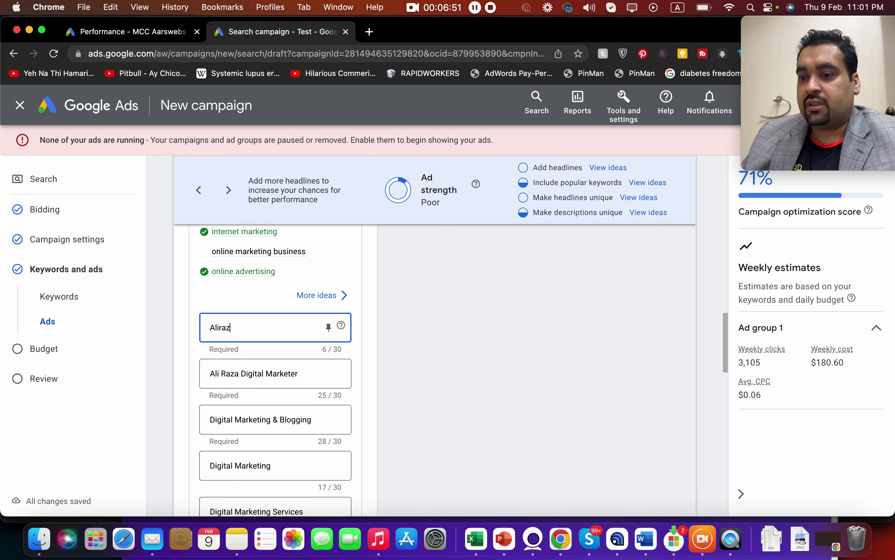
type("a Best M")
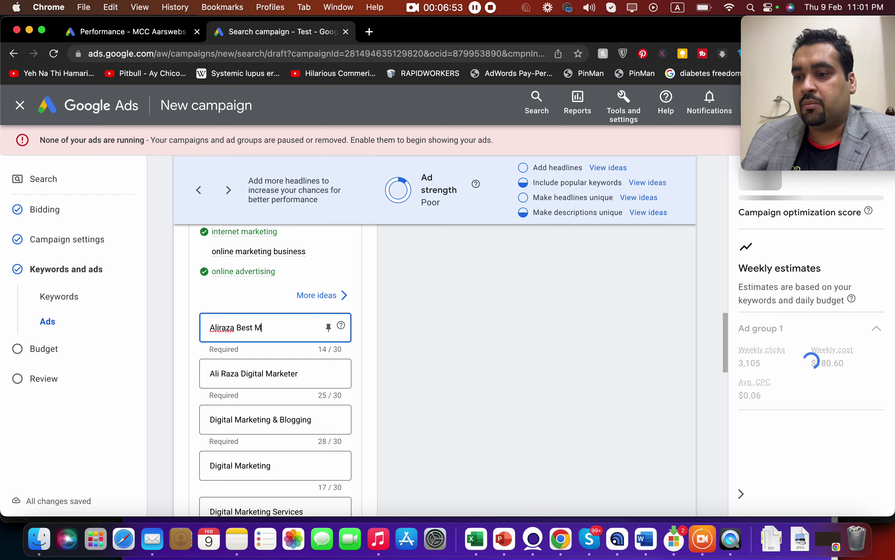
type("arketer")
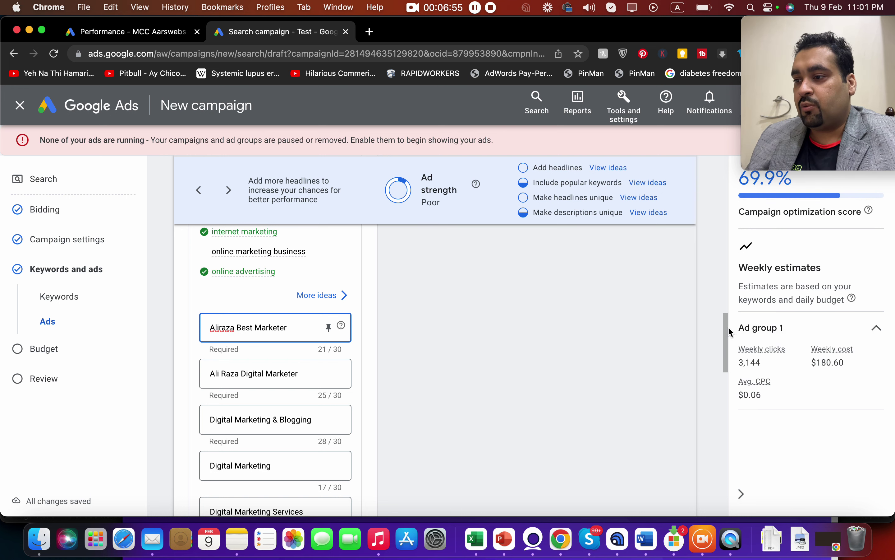
- Check how the new first headline appears in the mobile ad preview
scroll(730, 332, "up", 10)
scroll(638, 321, "down", 1)
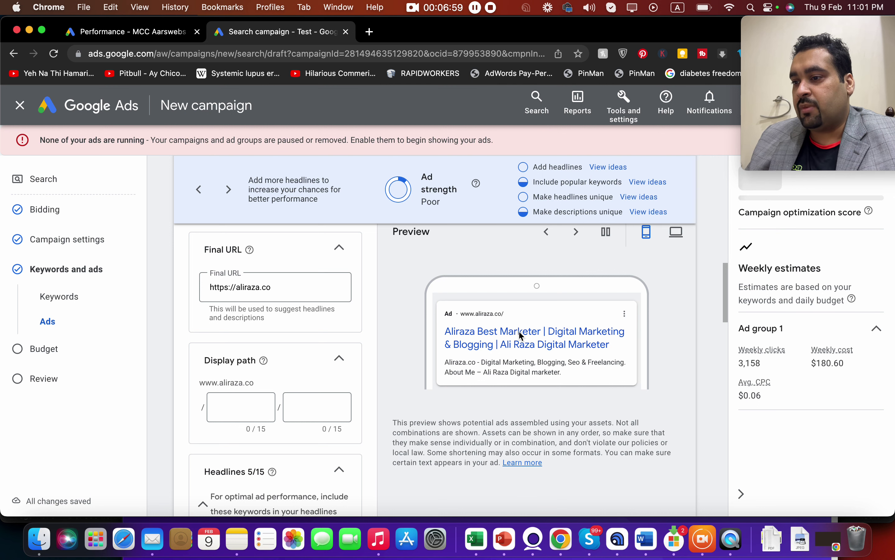
left_click_drag(443, 331, 723, 327)
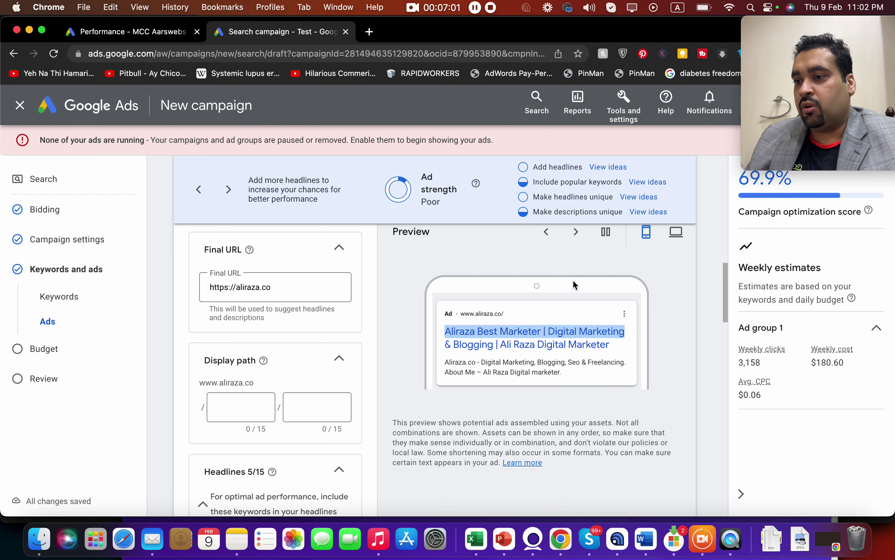
- Check the ad's desktop preview, descriptions, sitelink and callout options, and the weekly estimates
left_click(676, 232)
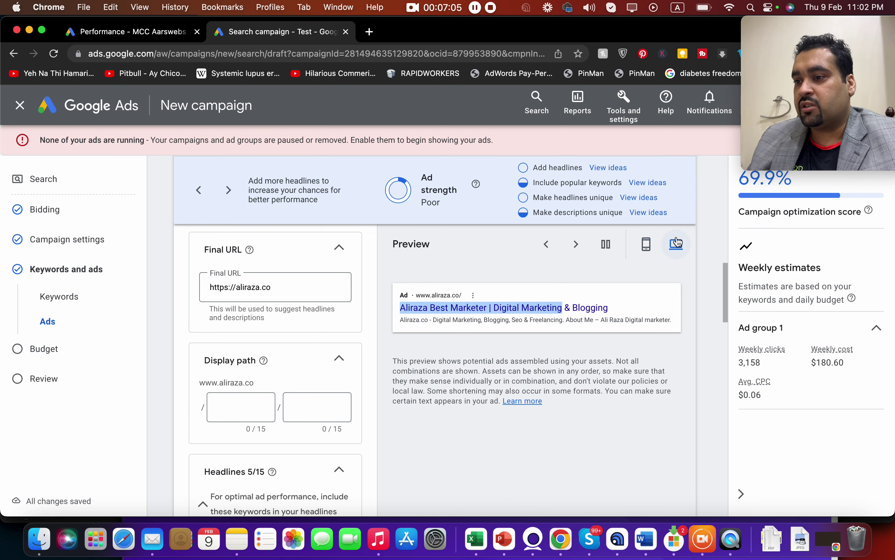
left_click_drag(726, 313, 707, 440)
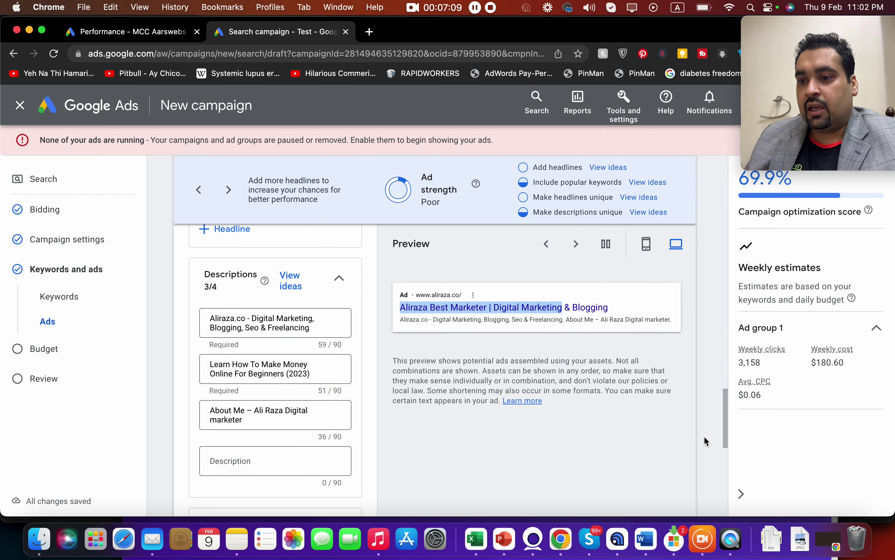
left_click(263, 329)
left_click_drag(726, 420, 714, 468)
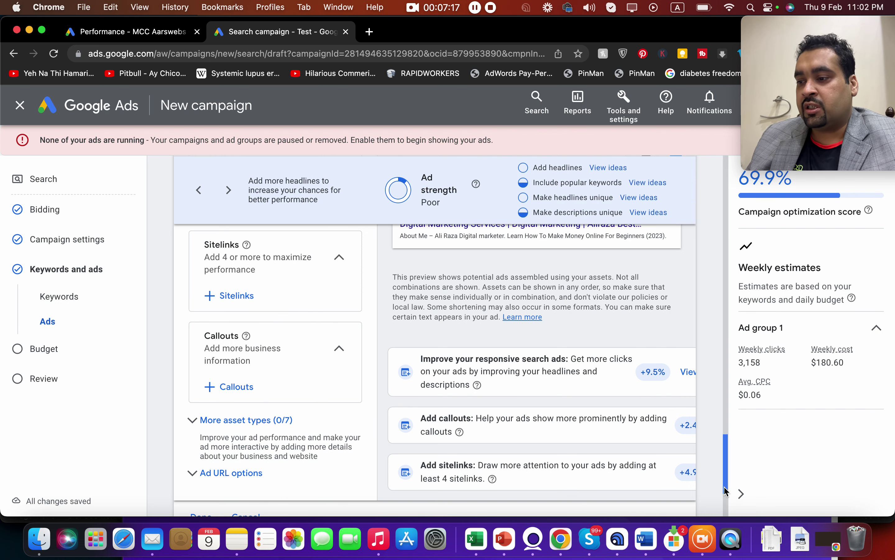
scroll(726, 491, "down", 3)
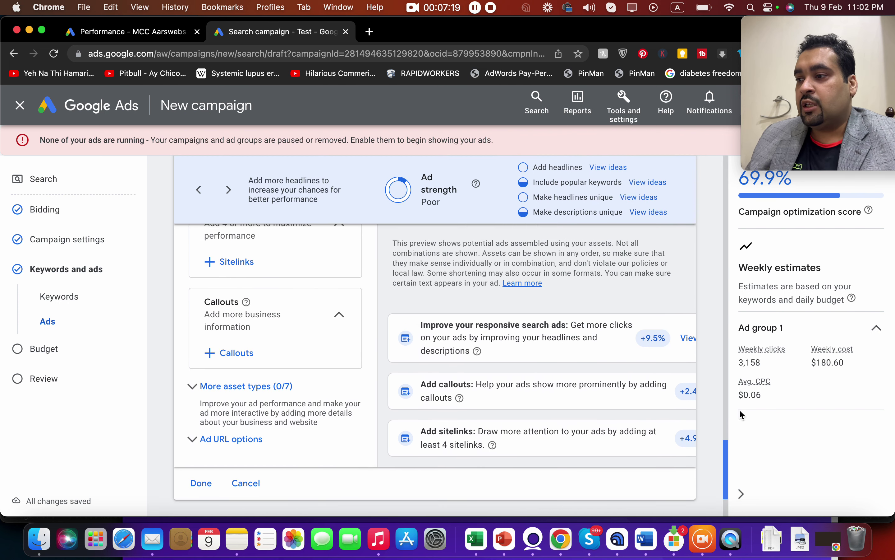
left_click_drag(739, 268, 813, 285)
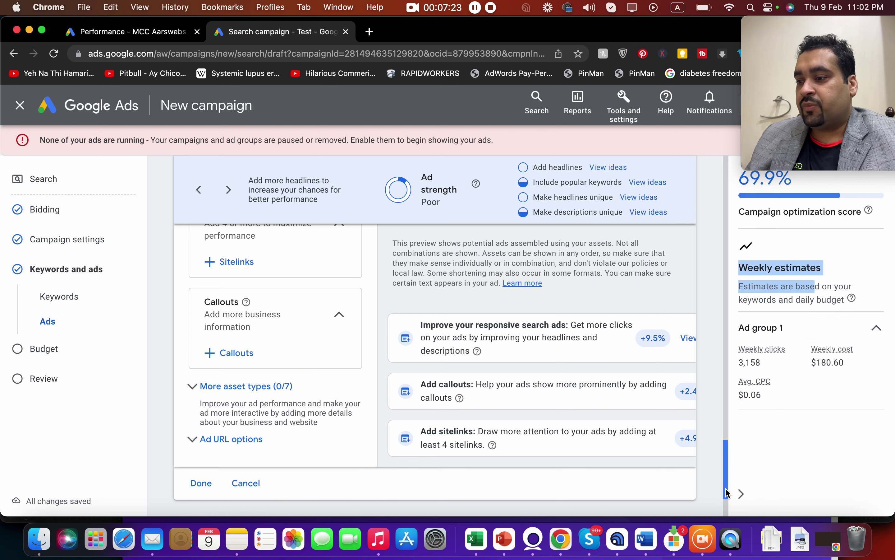
- Finish the ad without adding sitelinks or callouts and proceed to the budget stage
scroll(726, 492, "down", 5)
left_click(201, 381)
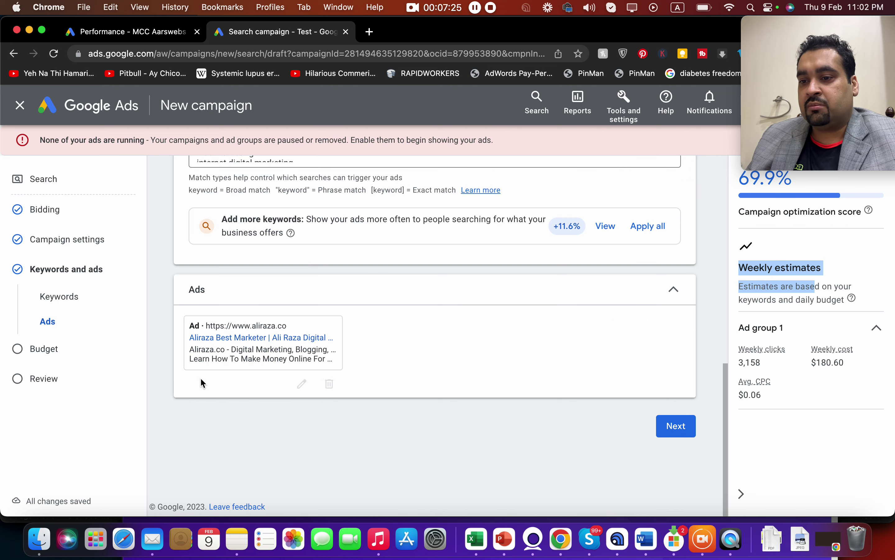
left_click(666, 432)
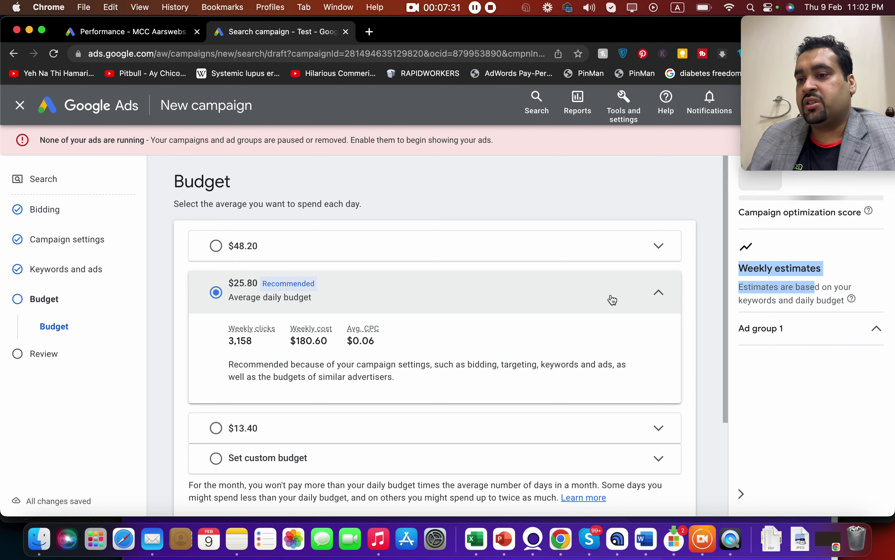
- Keep the recommended average daily budget of $25.80 and proceed to the campaign review
left_click_drag(722, 294, 724, 394)
scroll(718, 444, "down", 3)
left_click(667, 442)
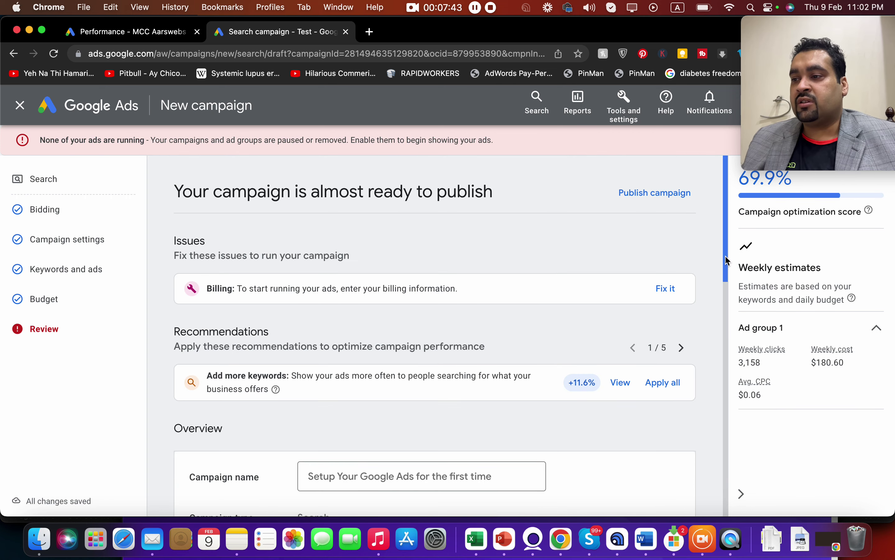
- Review the billing issue and the optimization recommendations listed for the campaign
left_click_drag(726, 260, 580, 273)
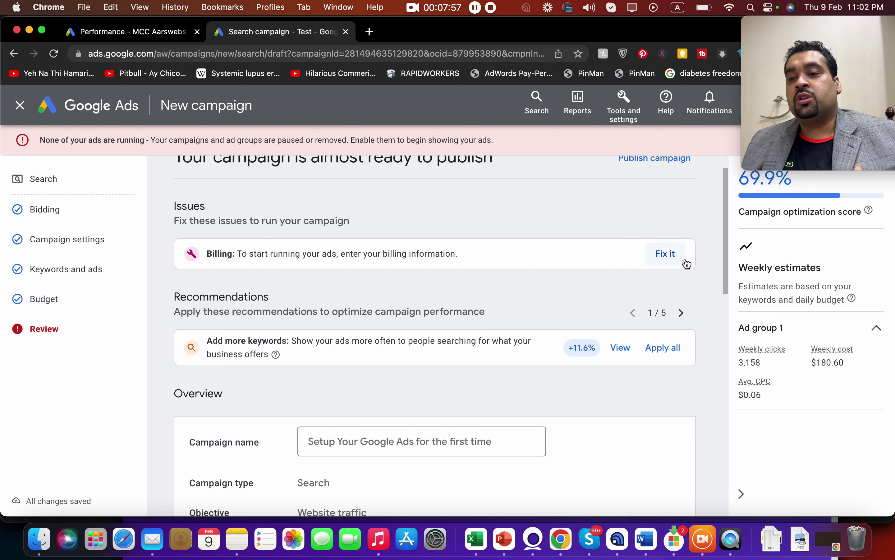
triple_click(722, 272)
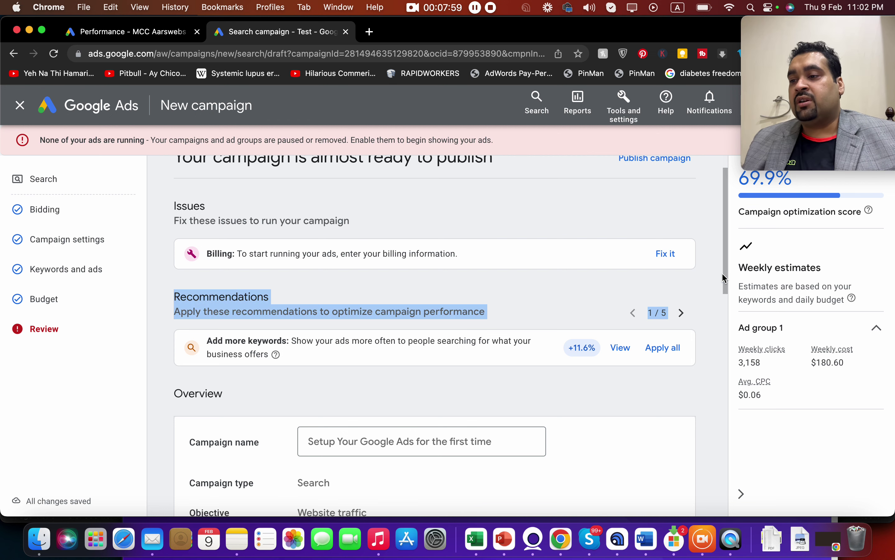
left_click_drag(726, 285, 726, 296)
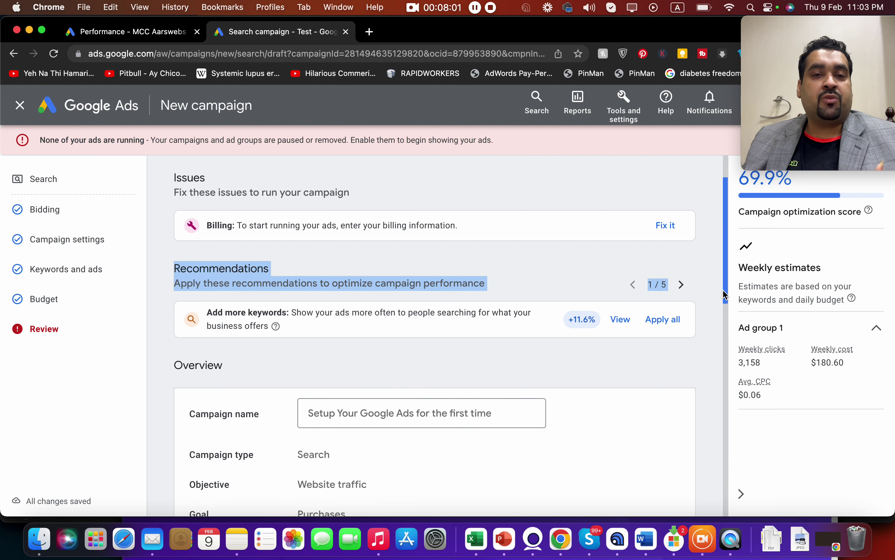
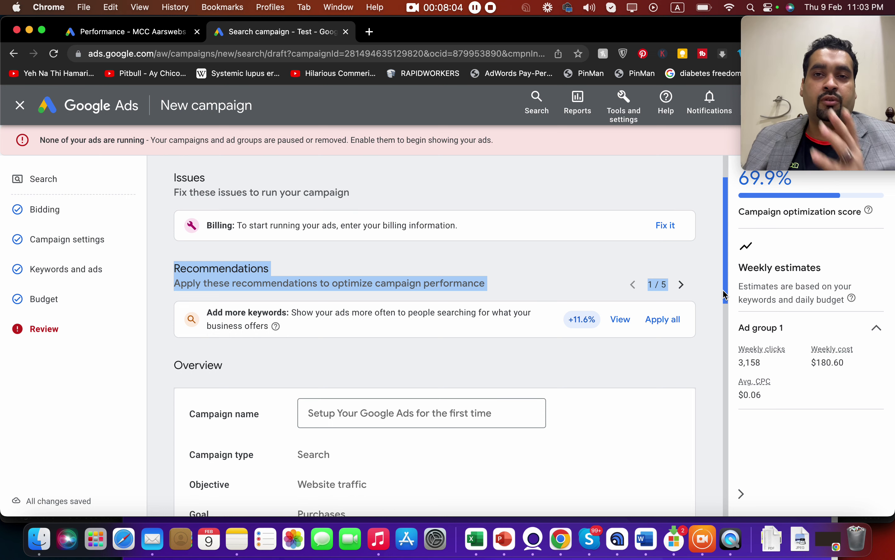
- Rename the campaign as "Digital Marketing Service" in the review overview
left_click_drag(724, 292, 694, 341)
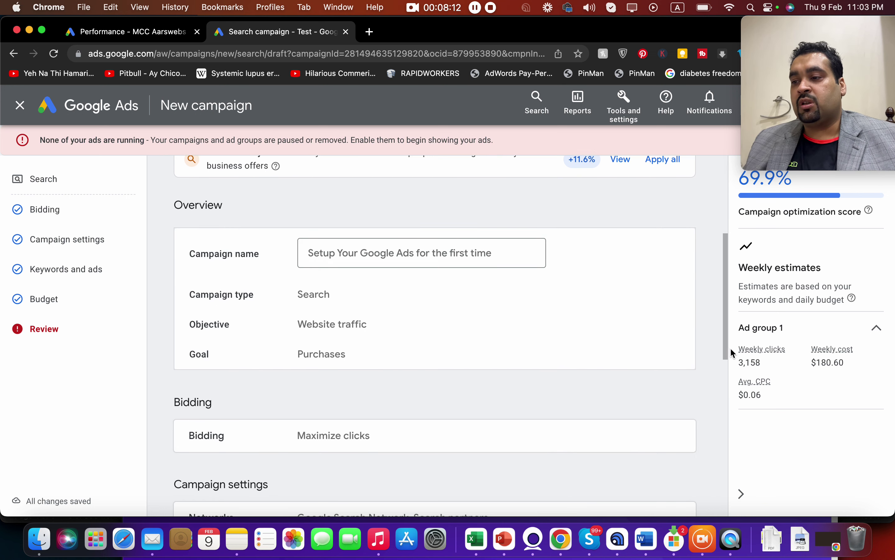
scroll(729, 347, "up", 2)
left_click_drag(495, 285, 280, 288)
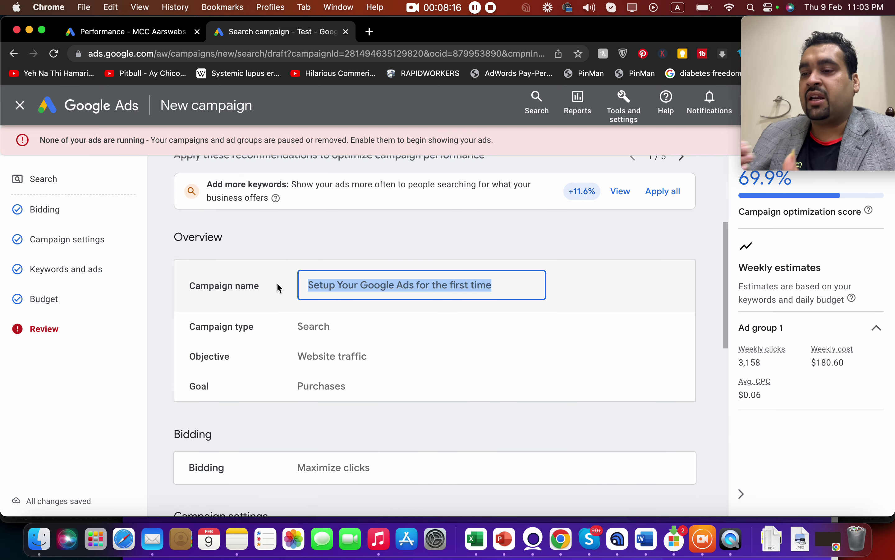
key("BackSpace")
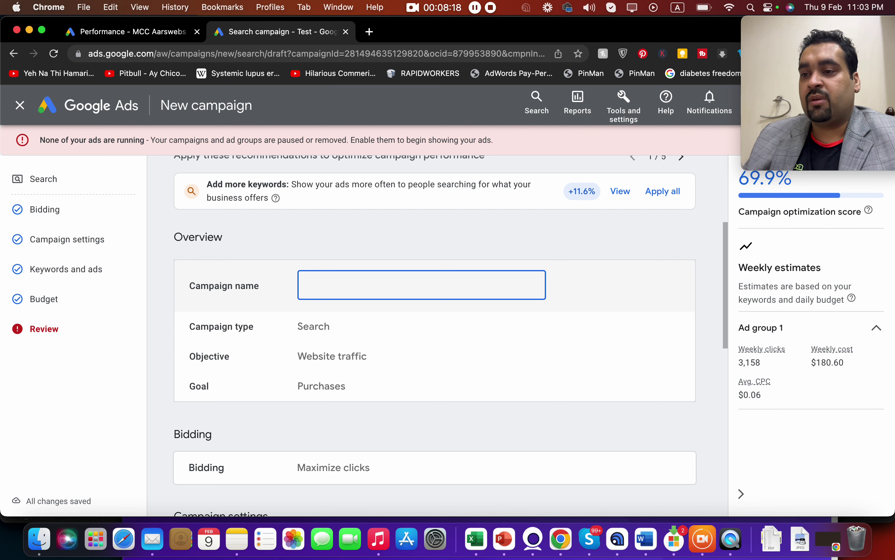
type("Digital Marketing")
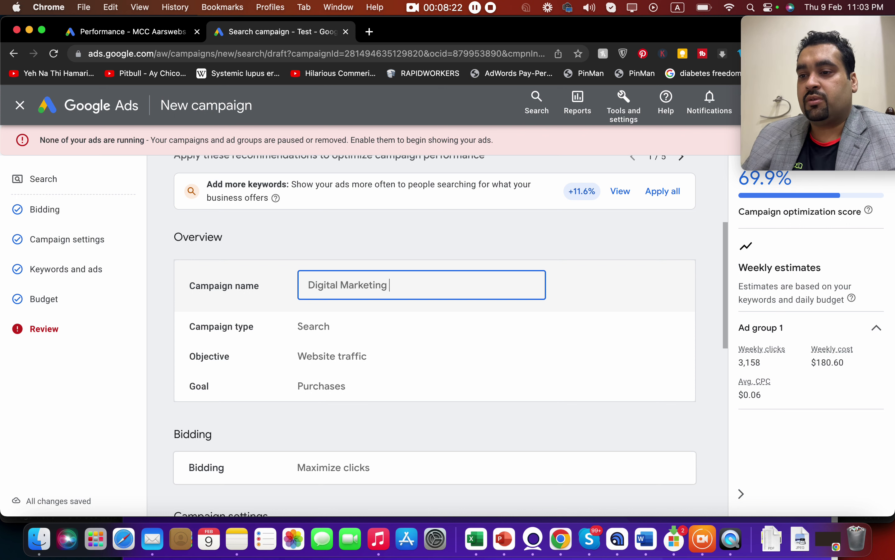
type(" Service")
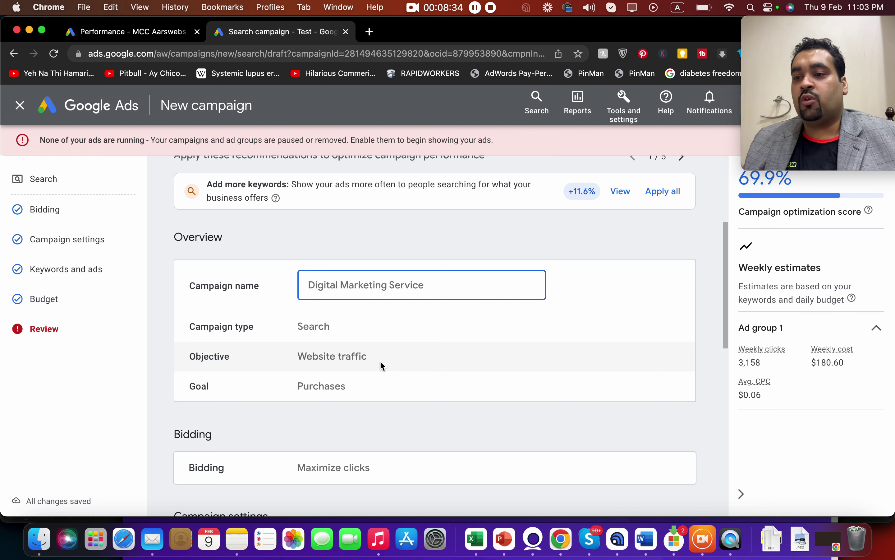
- Review the campaign's objective, goal, bidding, settings, keywords, ads and budget summary, and its optimization score
left_click_drag(328, 357, 323, 401)
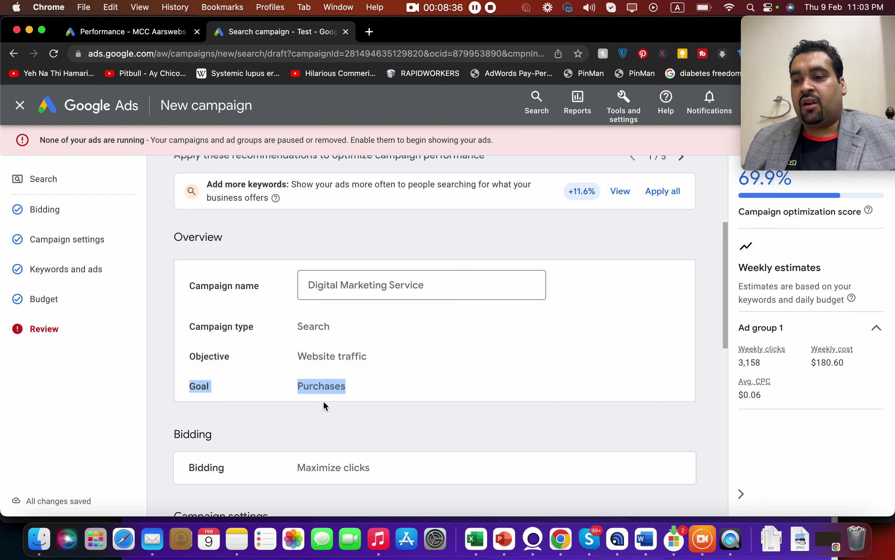
scroll(722, 360, "down", 3)
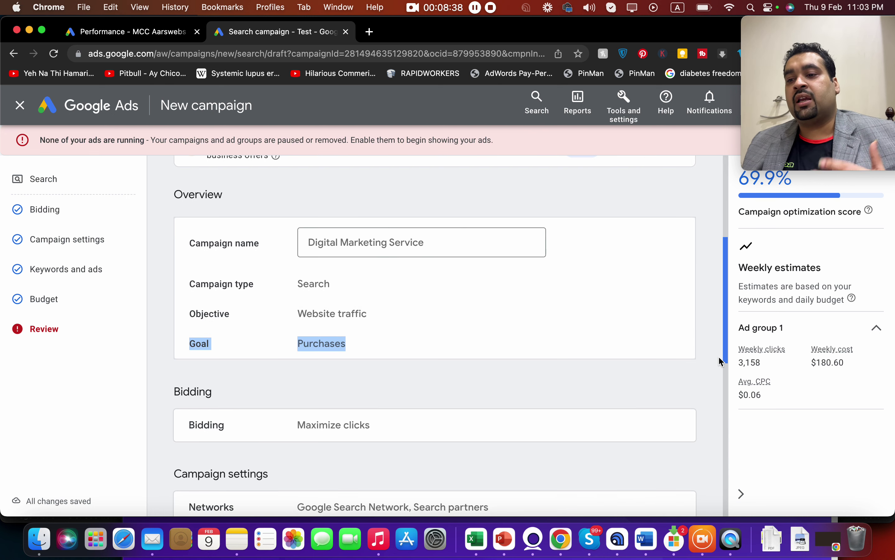
scroll(712, 381, "down", 2)
scroll(708, 394, "down", 1)
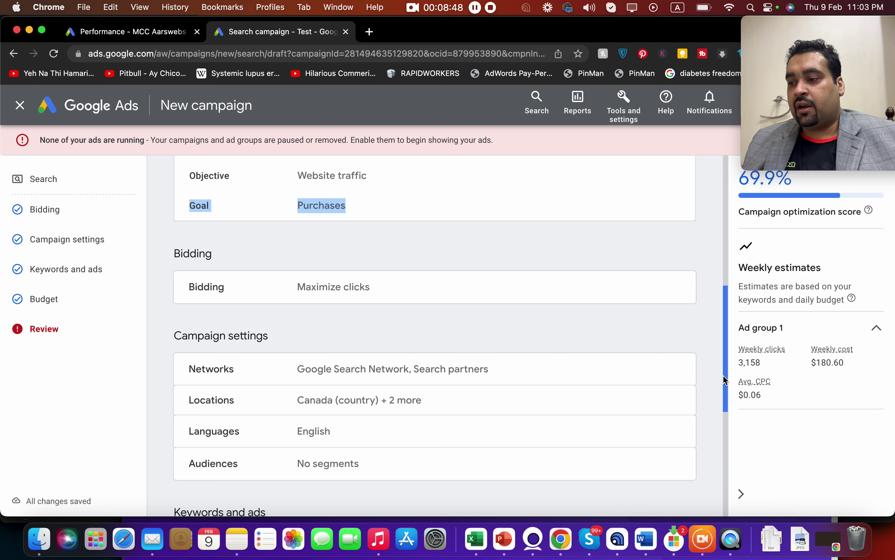
left_click_drag(725, 375, 705, 457)
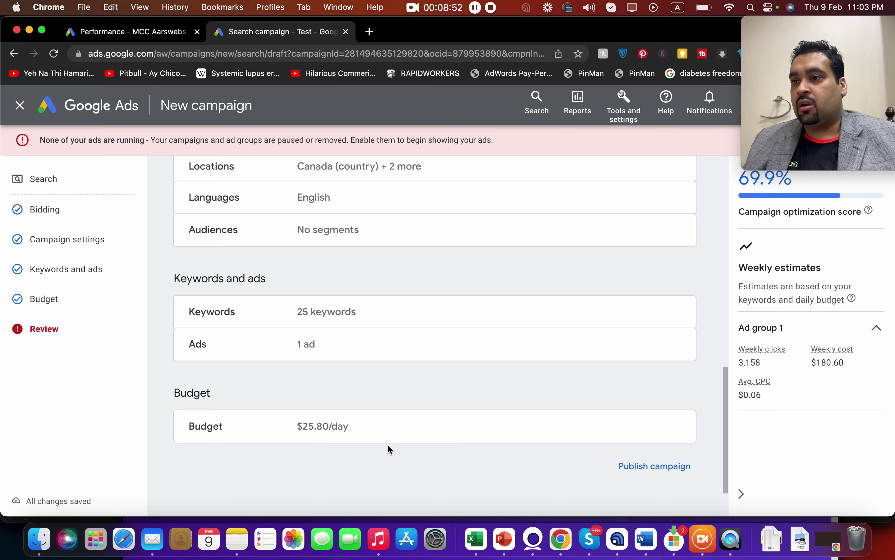
left_click_drag(810, 21, 637, 17)
left_click(799, 181)
left_click_drag(798, 181, 742, 179)
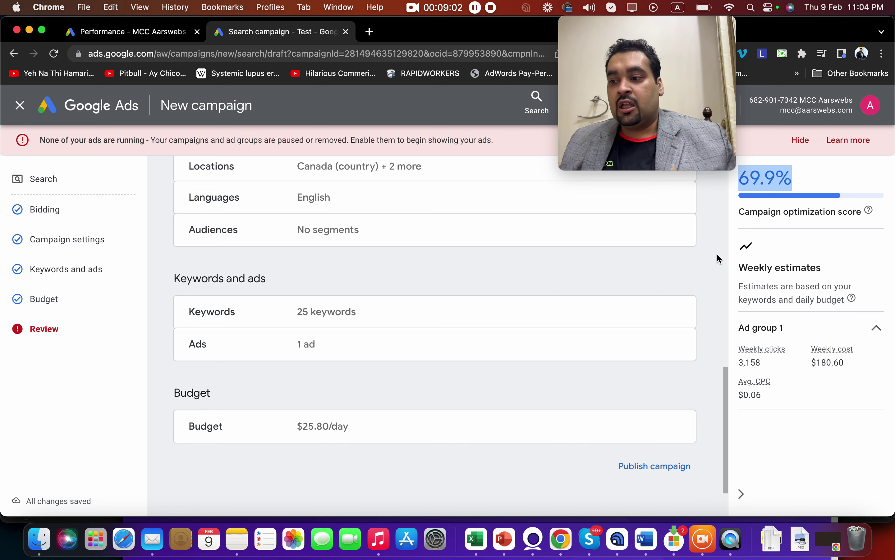
- Publish the campaign, continue to its management page and open its list of ads
left_click(723, 470)
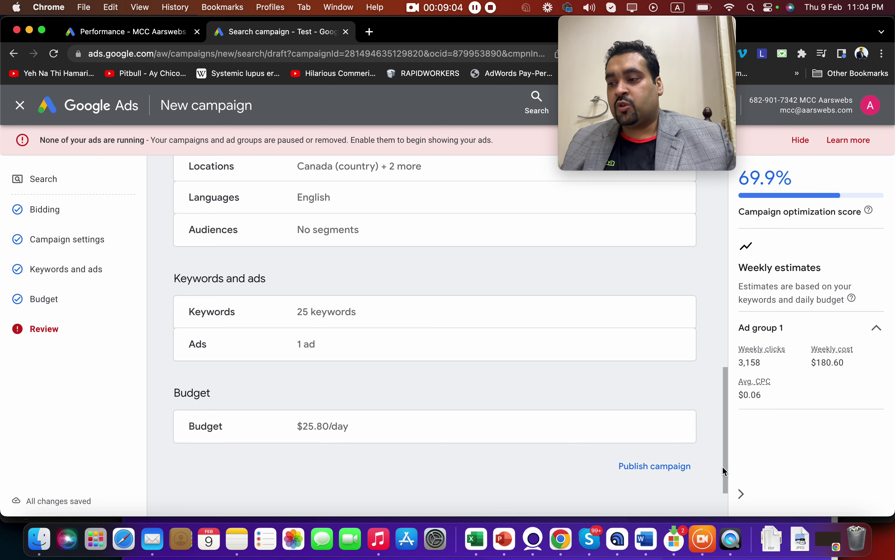
scroll(726, 479, "down", 3)
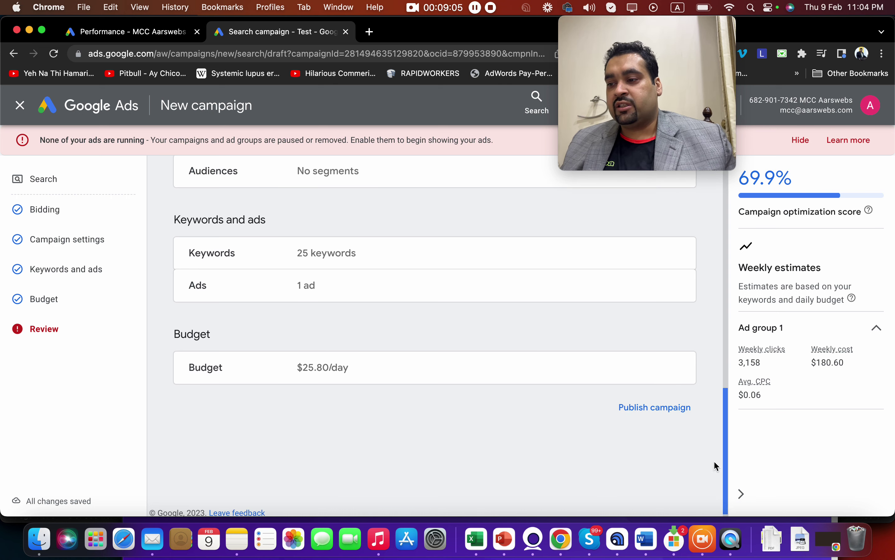
left_click(658, 412)
left_click(552, 358)
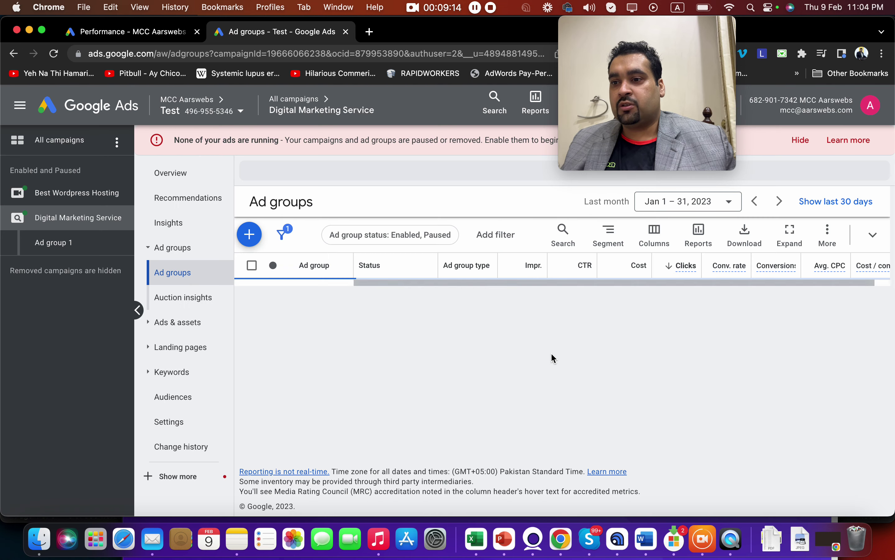
left_click(200, 321)
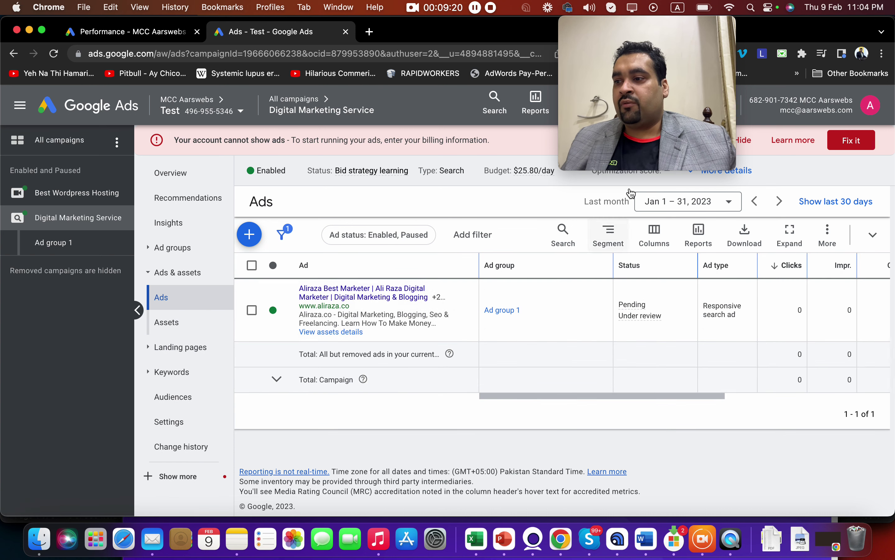
left_click_drag(560, 170, 3, 517)
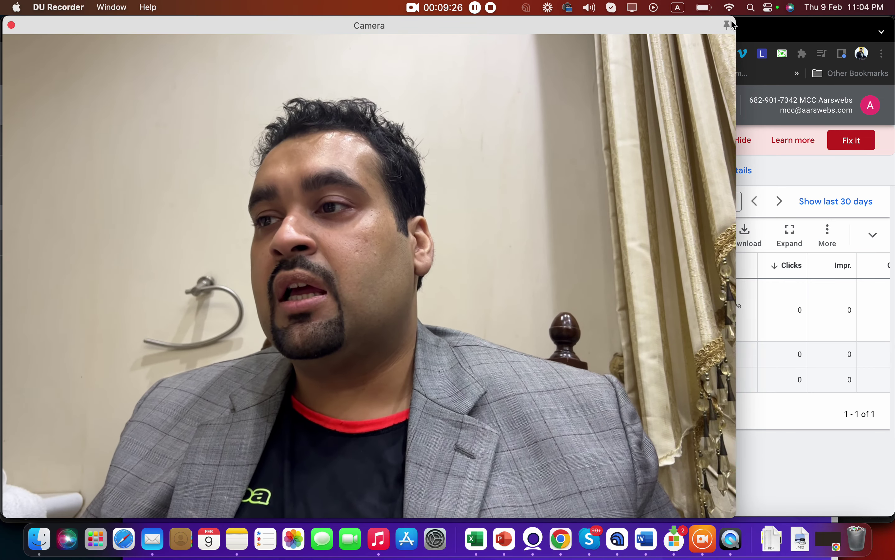
left_click_drag(736, 155, 894, 156)
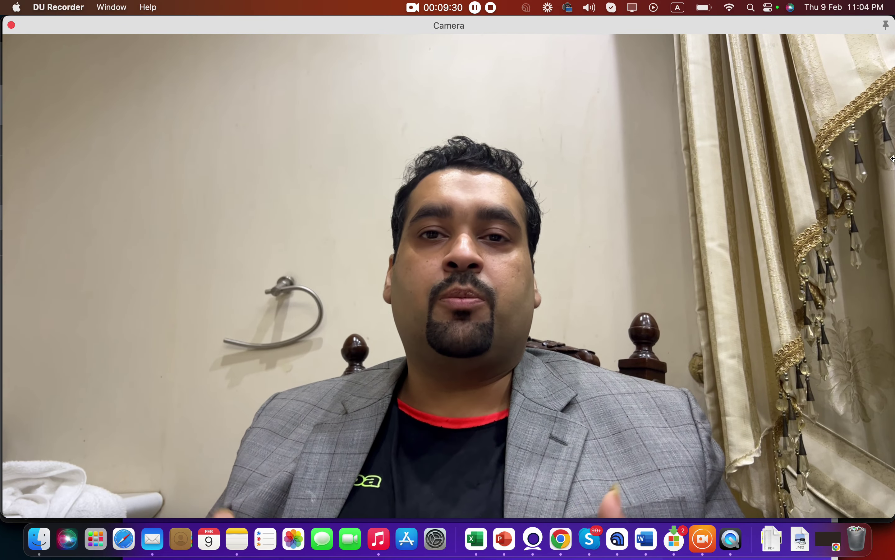